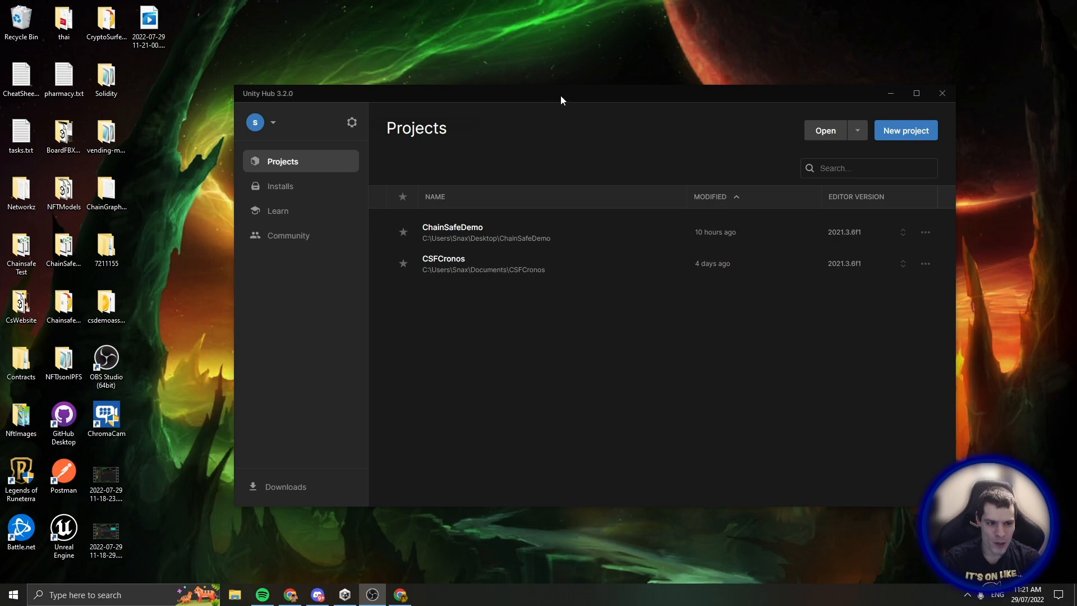
Create a new 3D Core project named 'test' in Unity Hub
drag(563, 95, 526, 98)
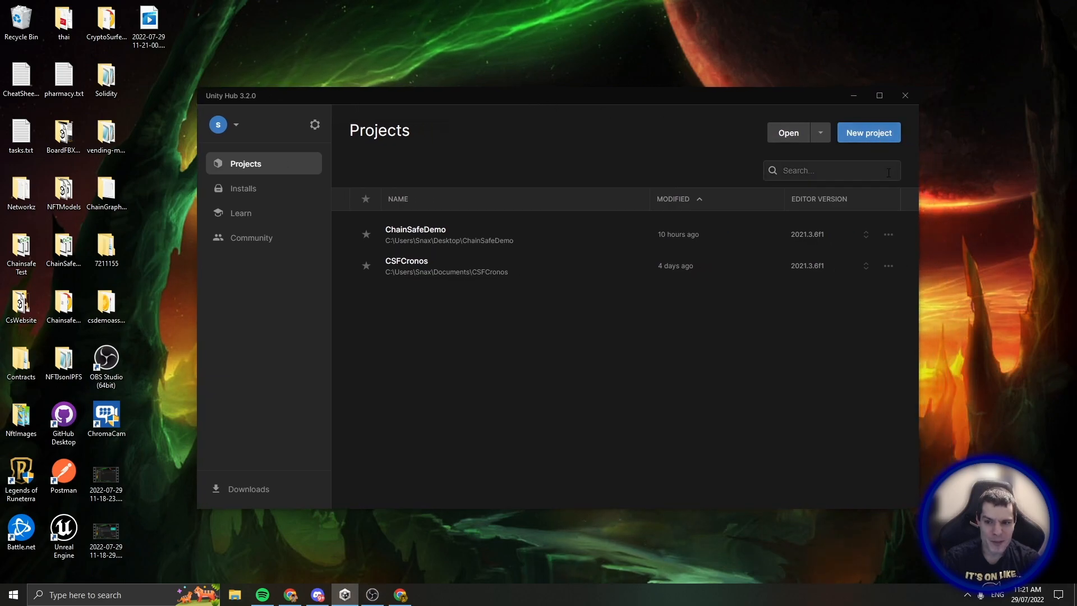
click(877, 131)
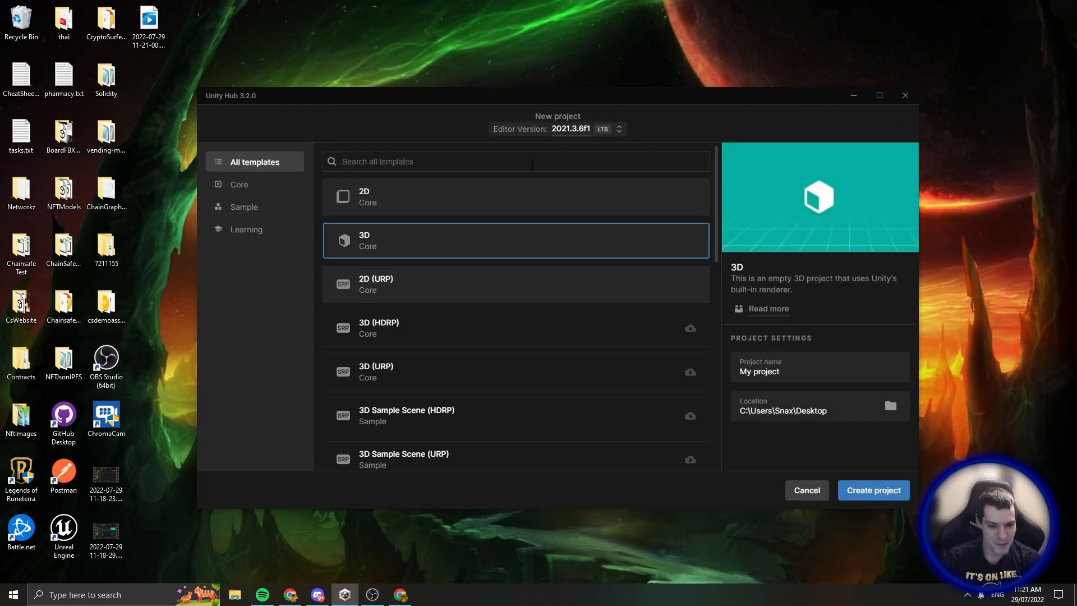
click(813, 372)
drag(813, 372, 737, 373)
text(test)
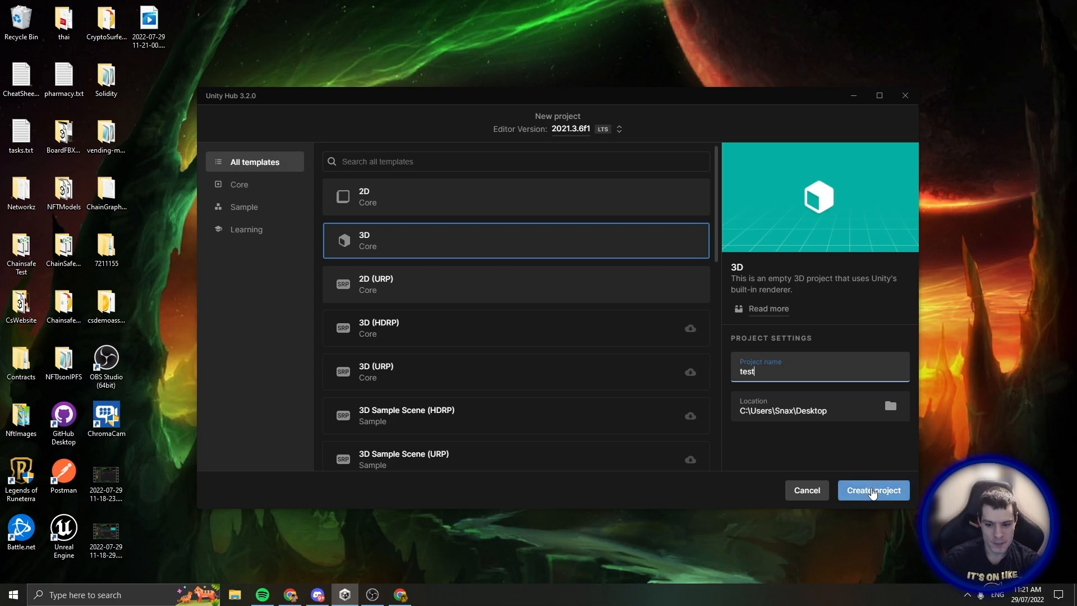
click(872, 491)
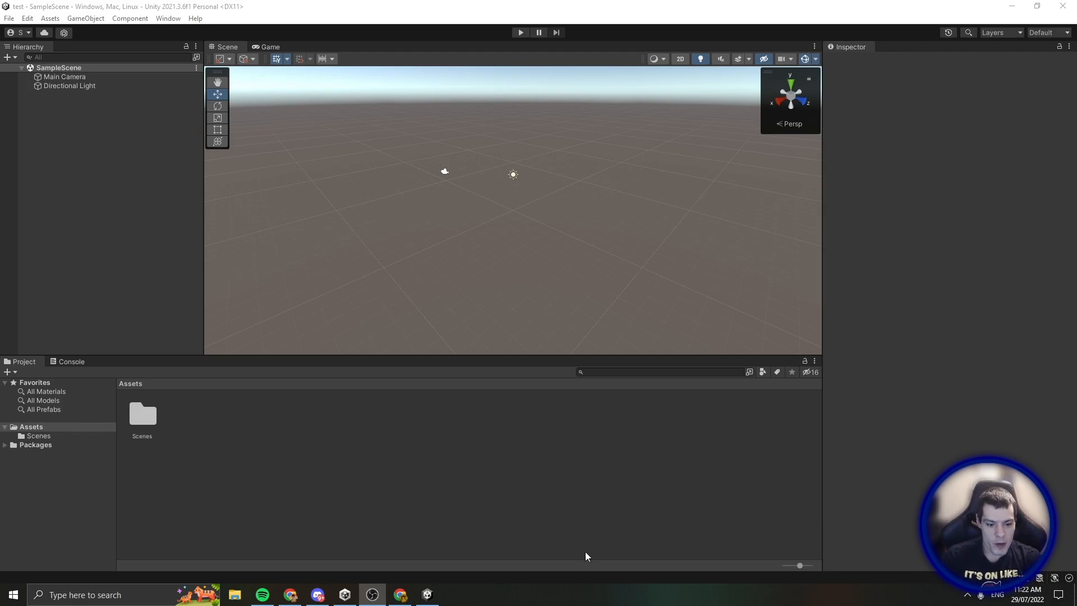
Download web3.unitypackage from the v1.3.2 release assets and open it
click(290, 598)
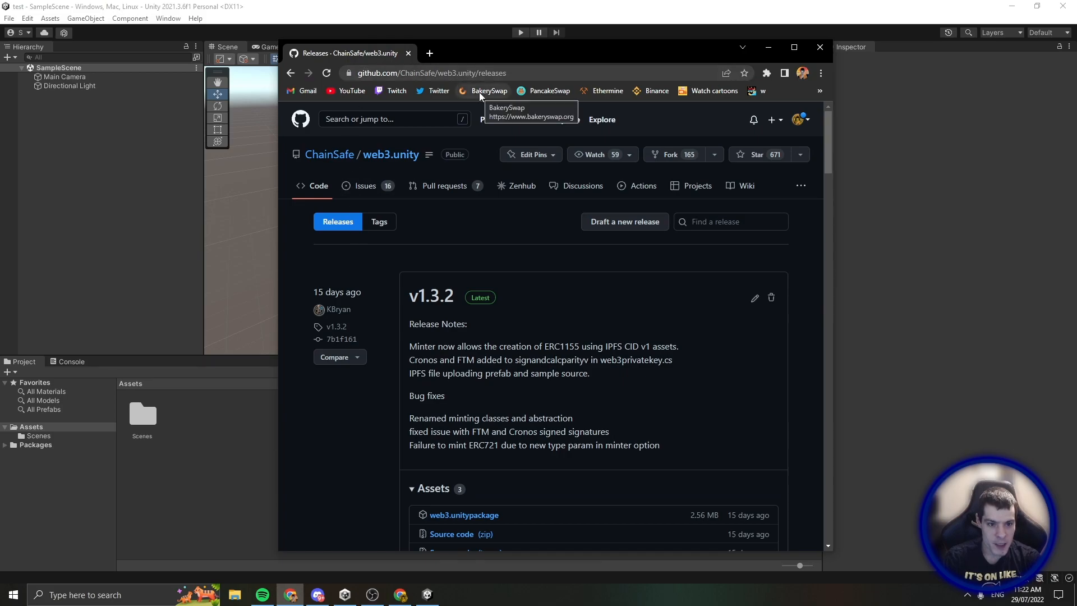
scroll(505, 348, down, 2)
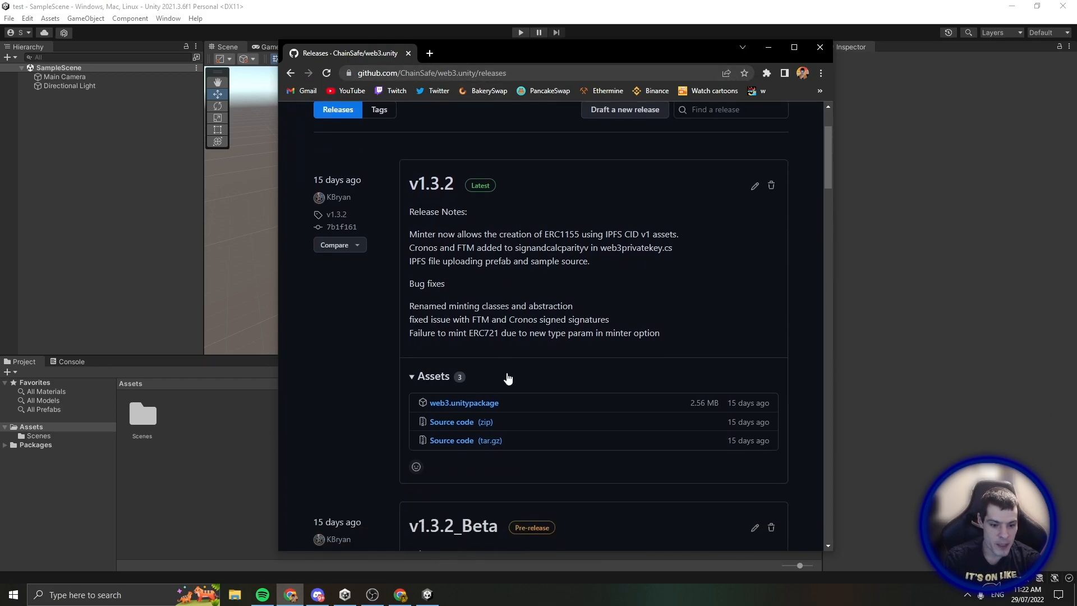
click(481, 402)
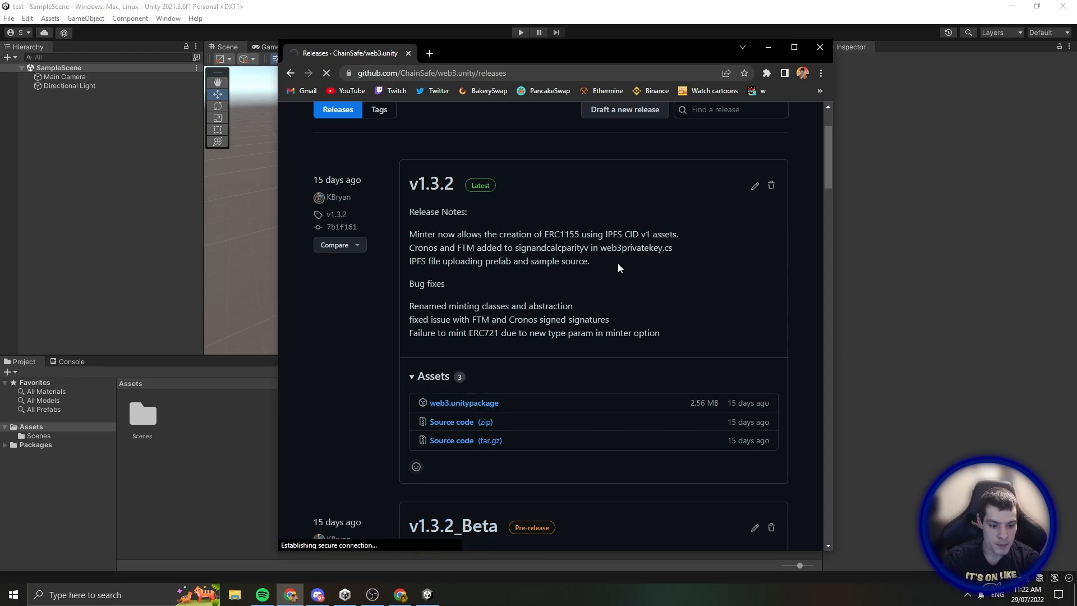
click(342, 537)
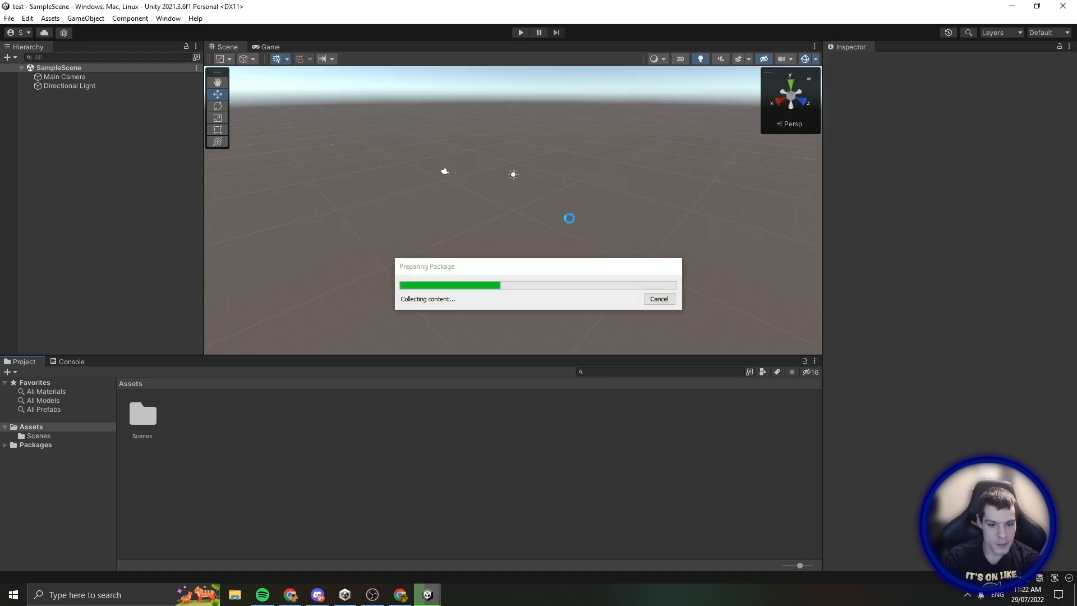
Import the package and open the WebLogin scene from Assets/Web3Unity/Scenes
click(690, 396)
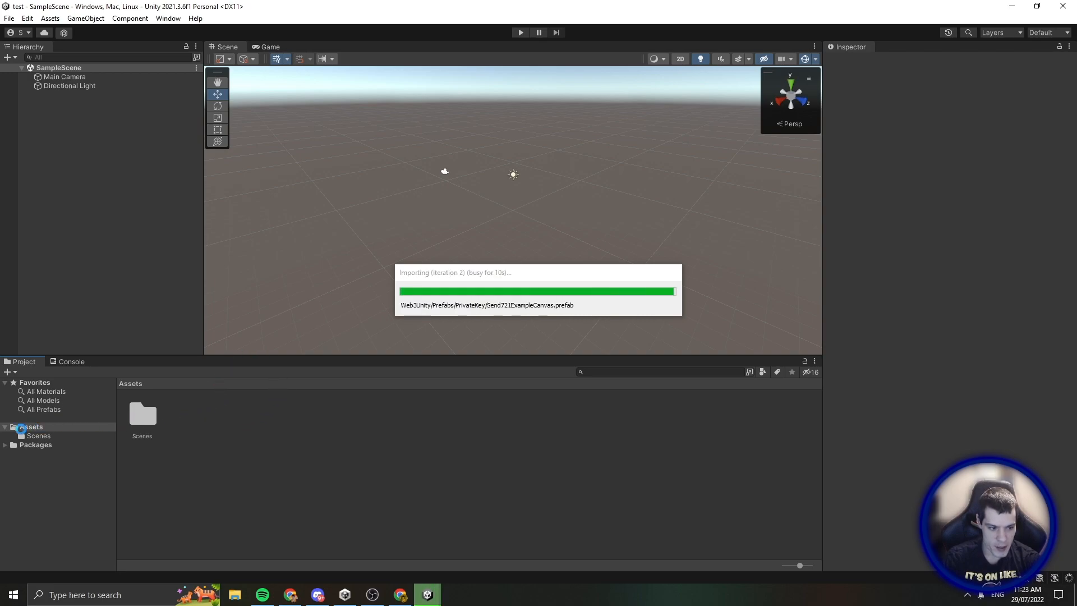
click(12, 456)
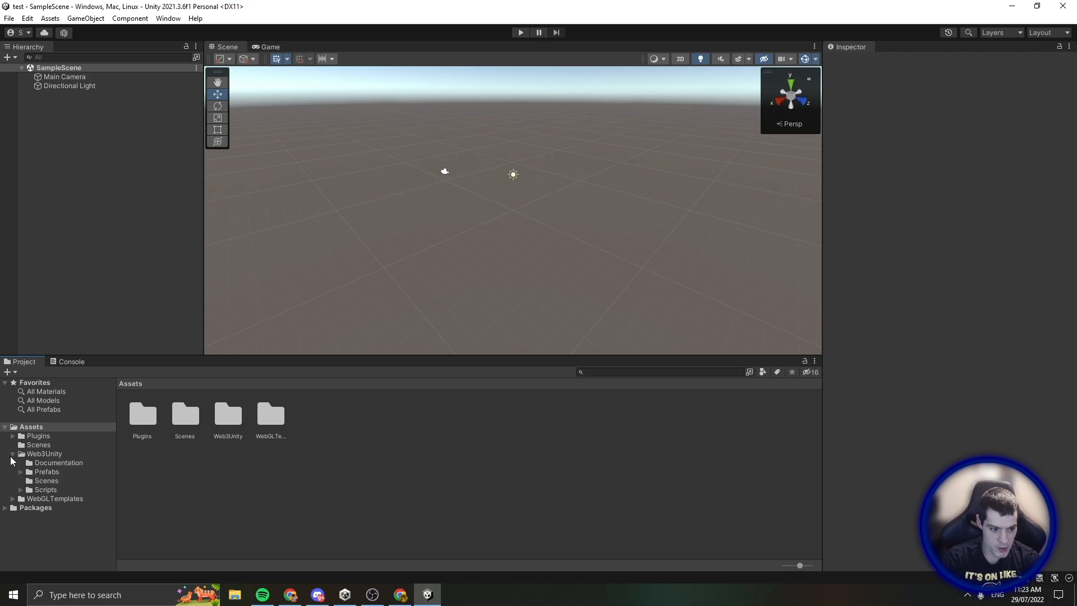
click(66, 481)
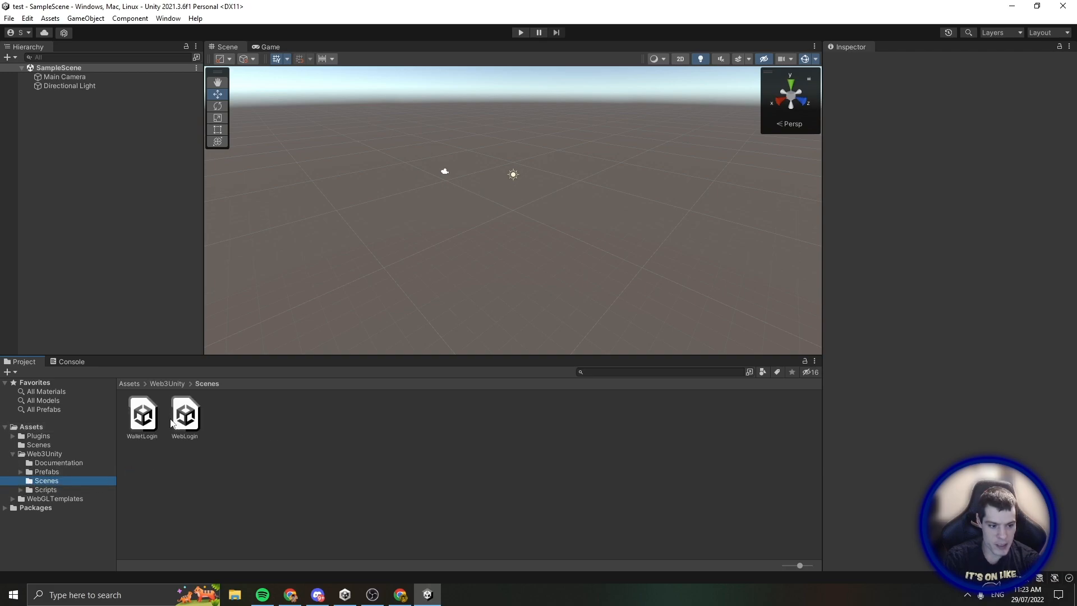
double_click(188, 419)
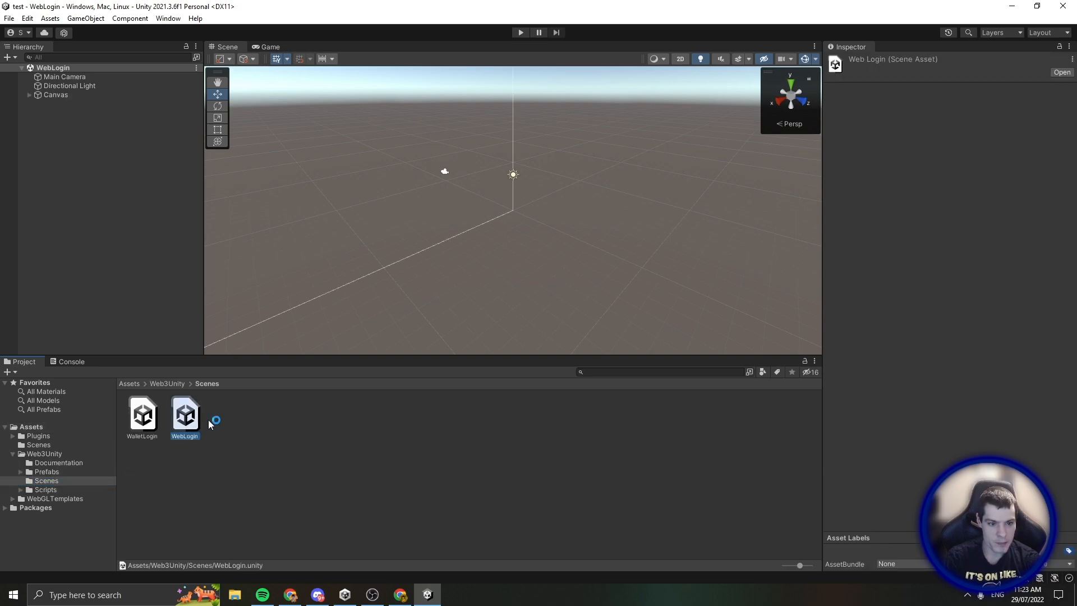
Frame the Canvas and view its Login and Skip buttons face-on
click(47, 95)
double_click(47, 96)
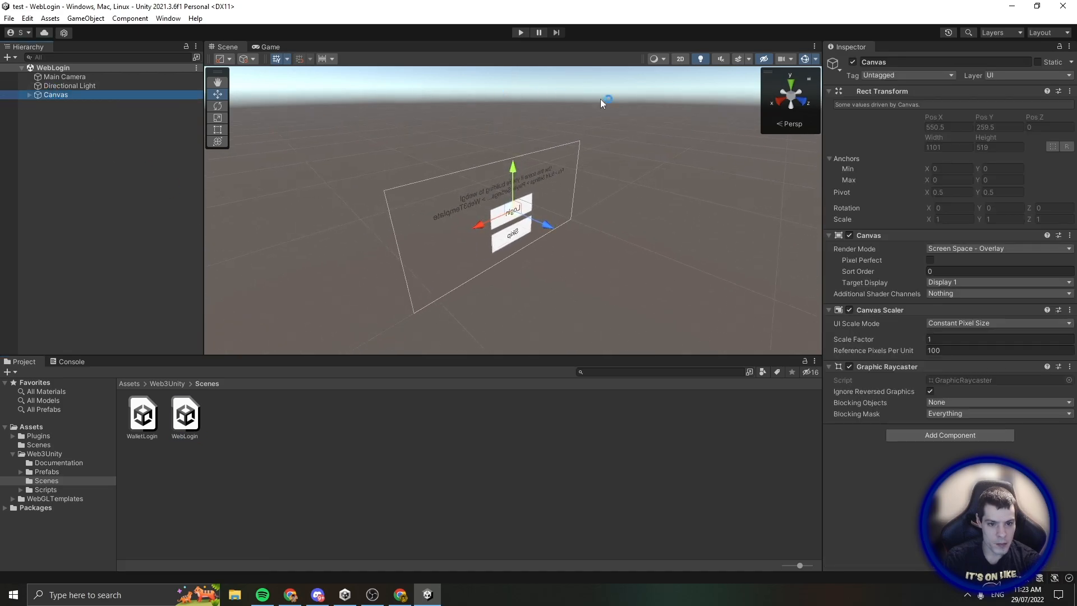
click(779, 100)
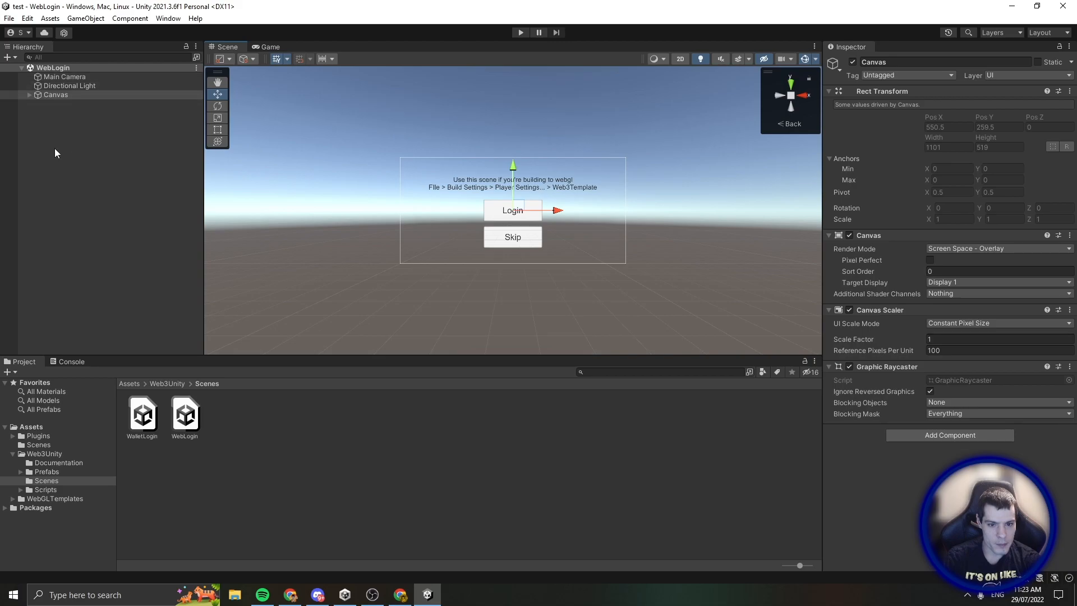
Add the open WebLogin scene to the Build Settings scene list
click(9, 18)
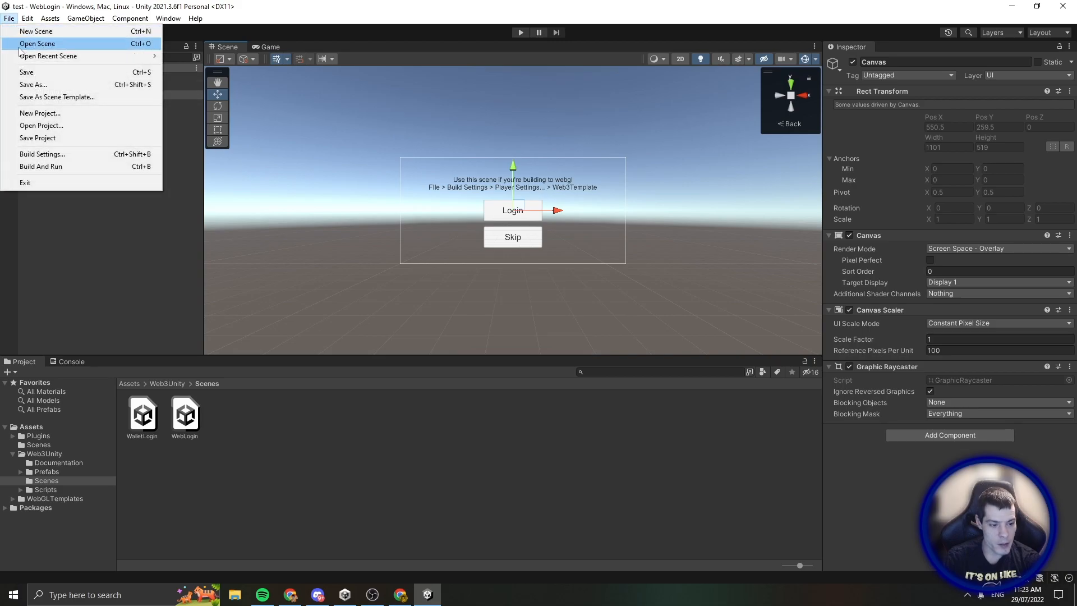
click(54, 157)
click(689, 217)
Switch the build platform to WebGL and use the Web3GL WebGL template
click(405, 297)
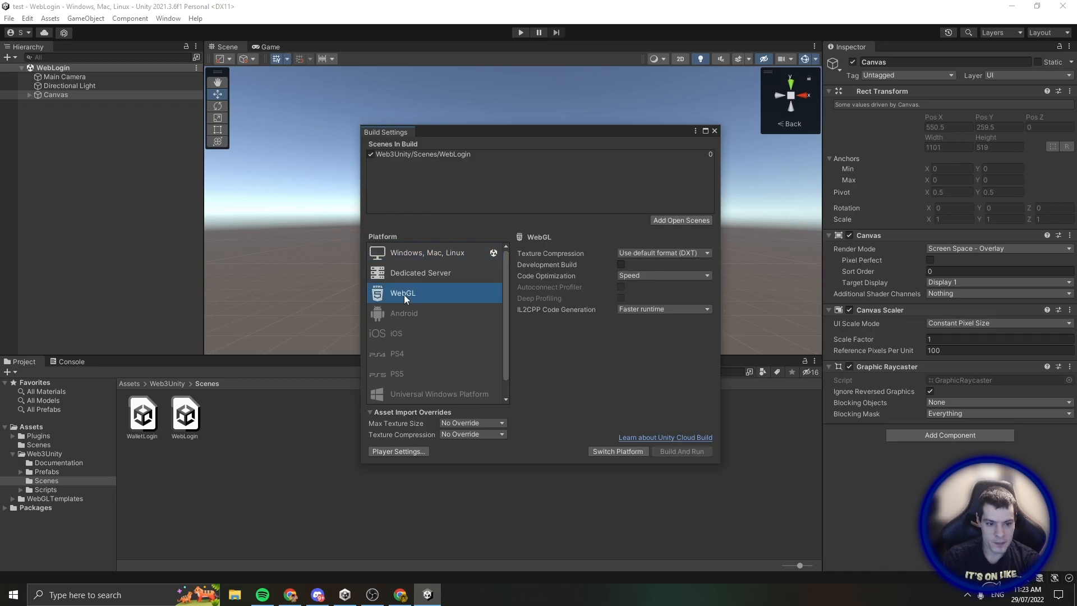
click(615, 452)
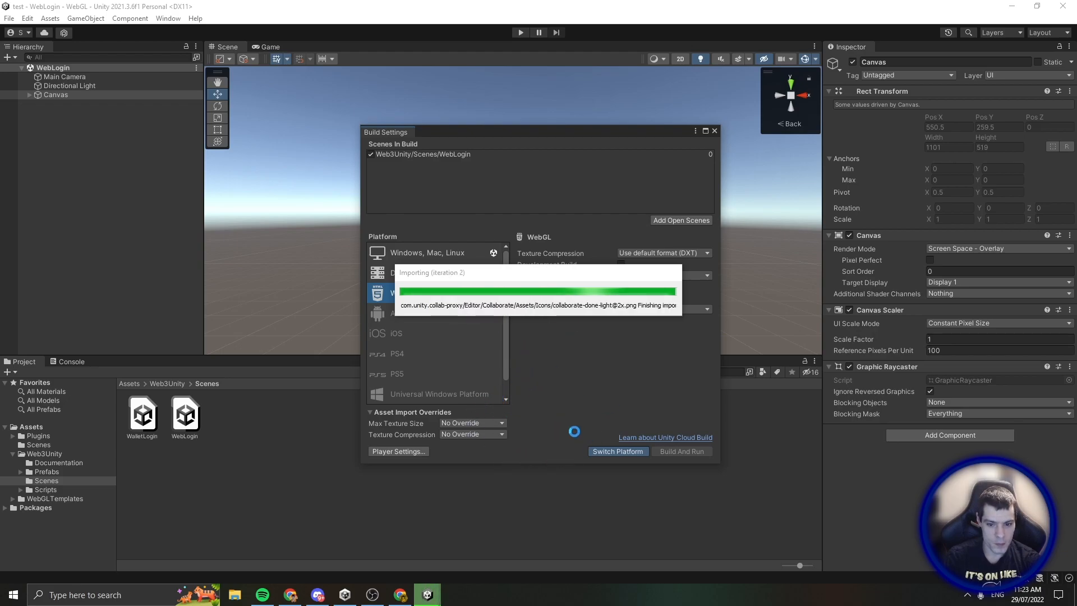
click(404, 453)
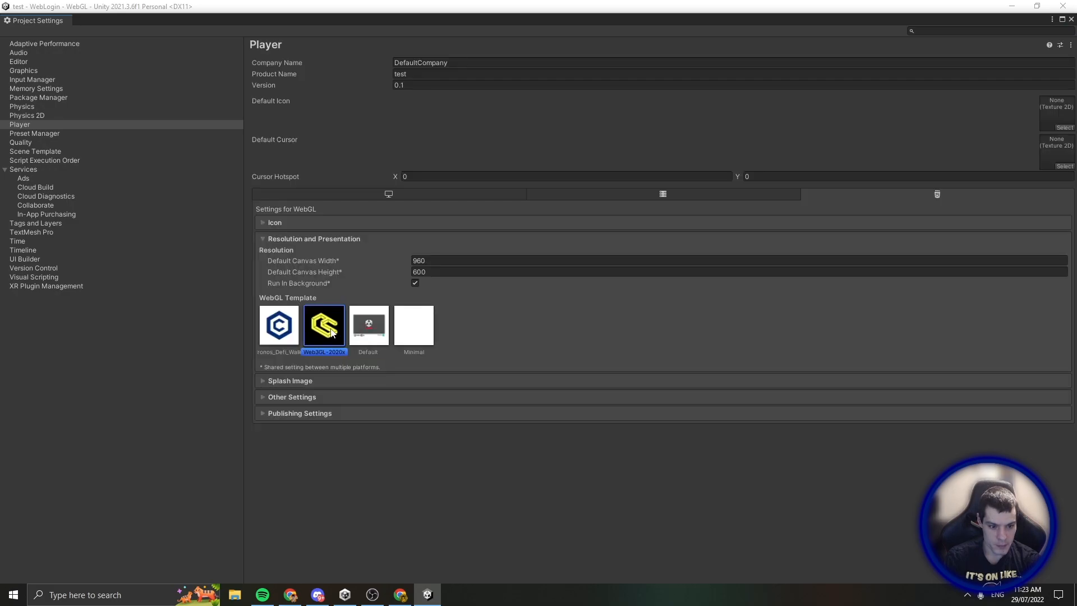
click(1071, 19)
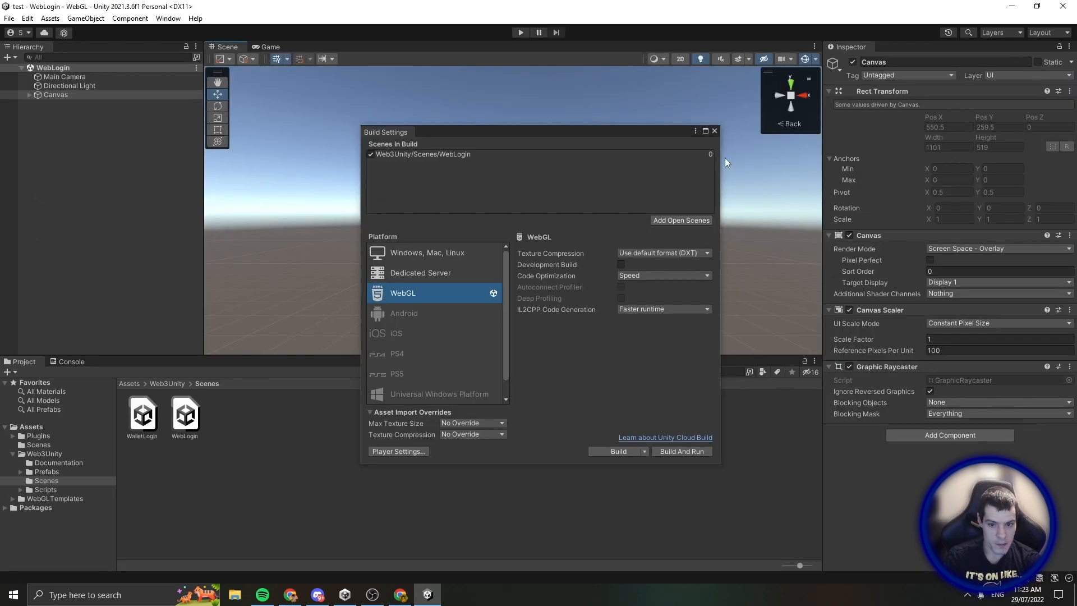
Open Assets/Scenes/SampleScene and add it to Scenes In Build after WebLogin
click(715, 131)
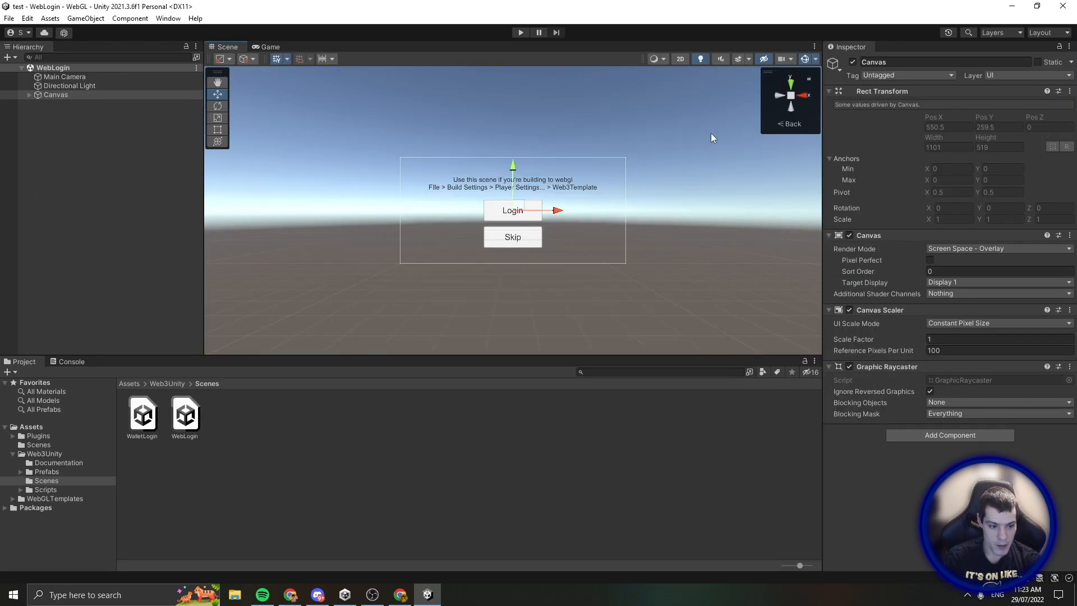
click(35, 445)
double_click(146, 418)
click(9, 18)
click(27, 155)
click(657, 221)
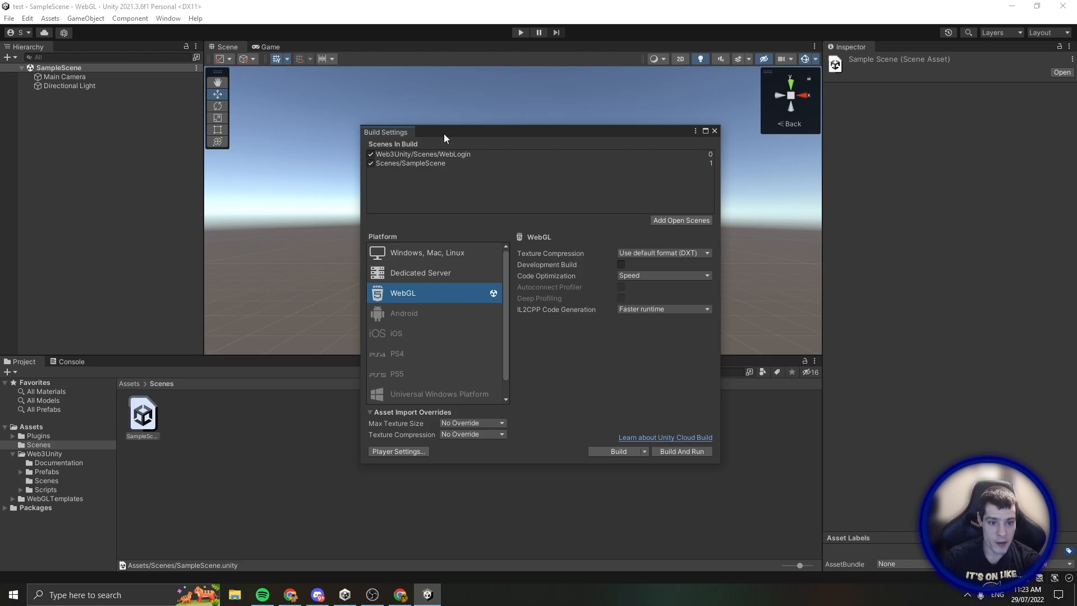
drag(491, 133, 477, 115)
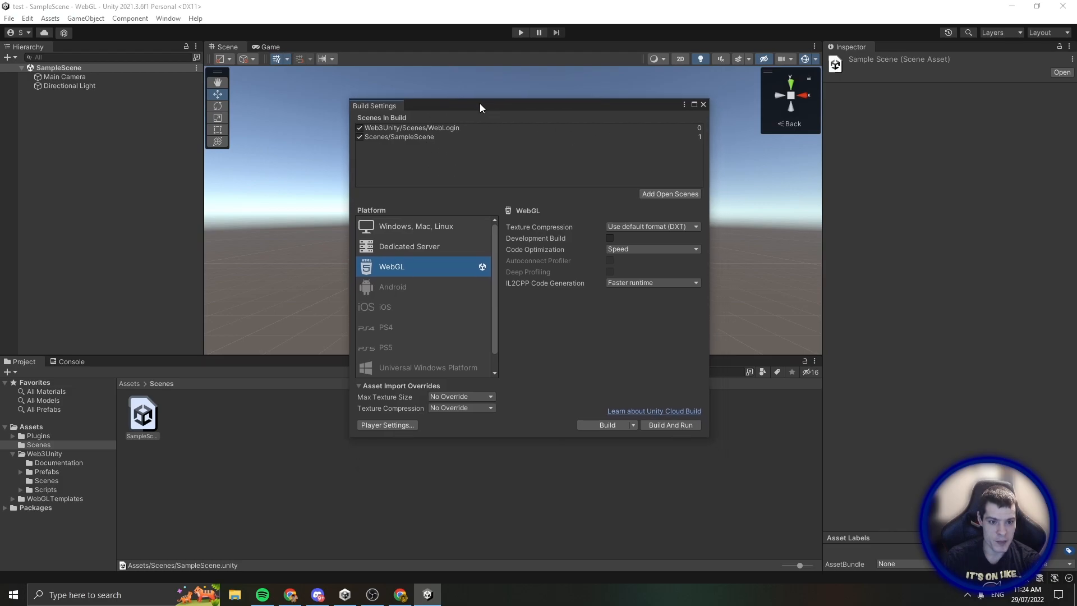
click(700, 112)
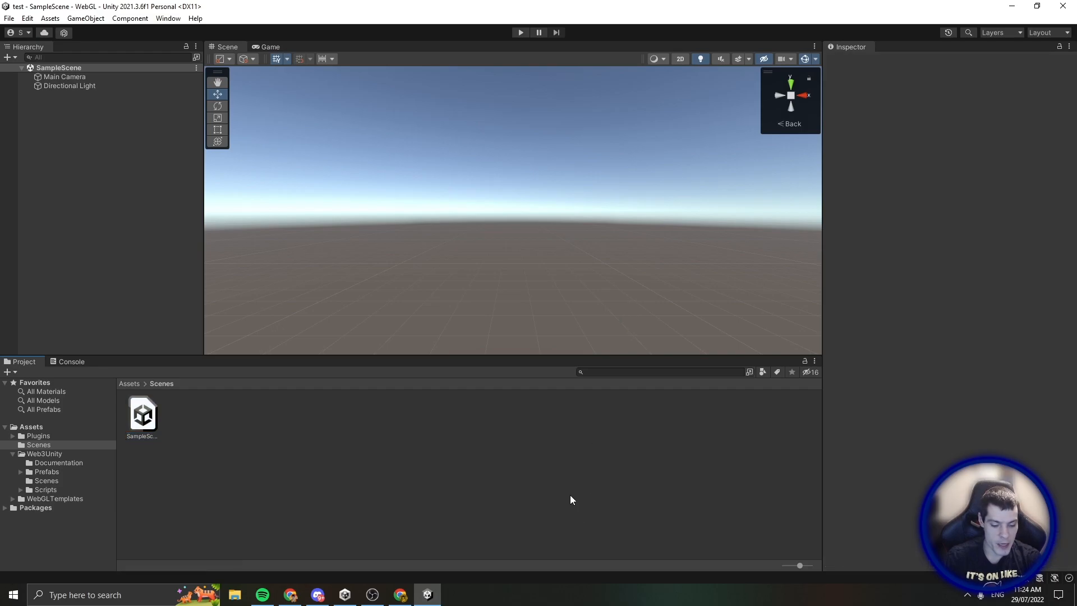
Build and run the WebGL player into a new Desktop folder named 'testbuild'
key(ctrl+b)
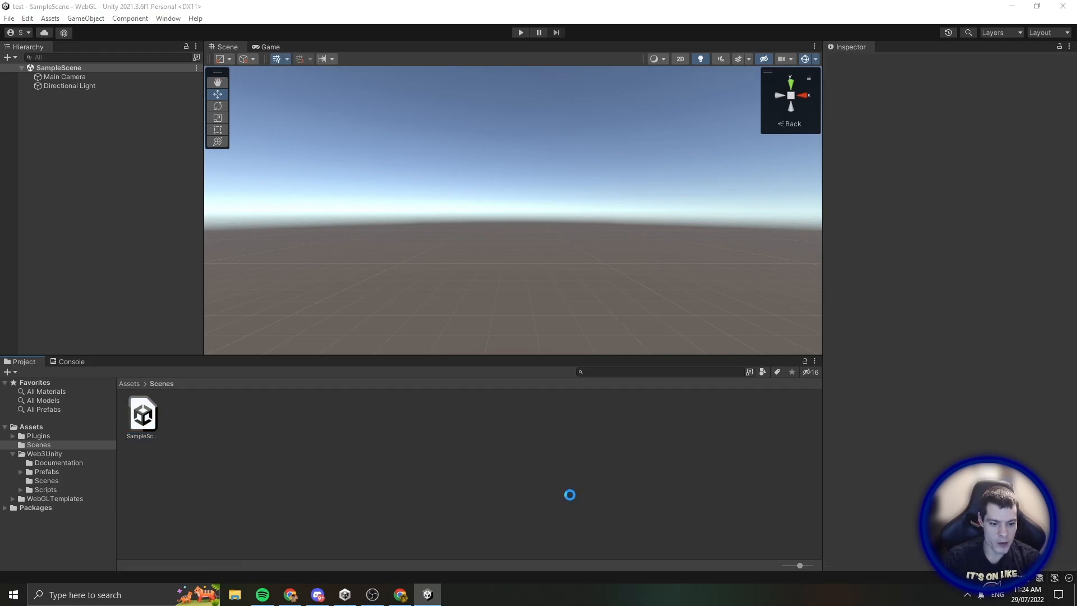
click(55, 88)
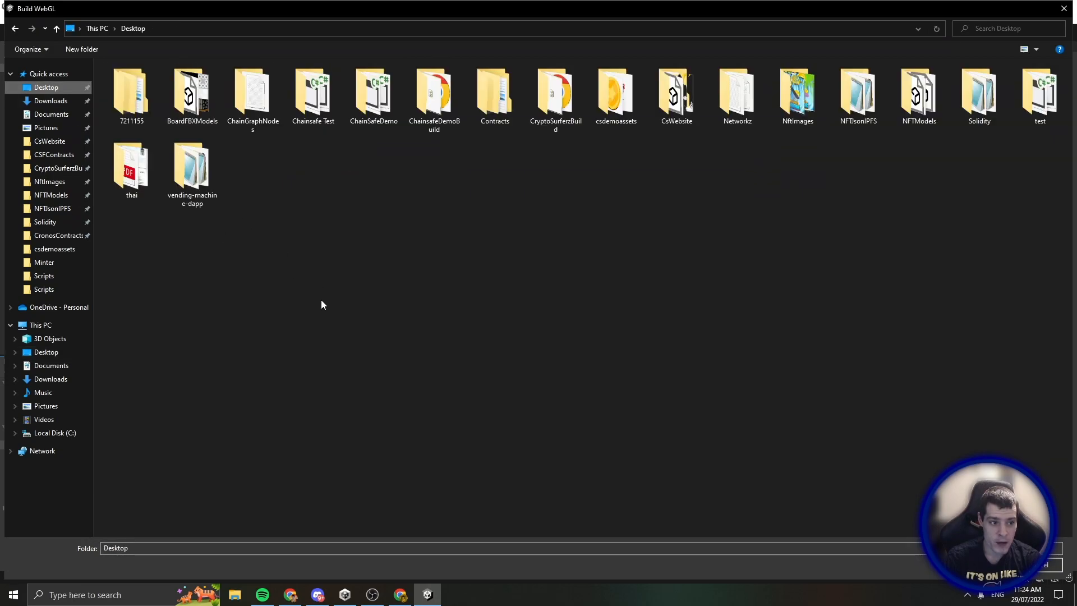
right_click(295, 230)
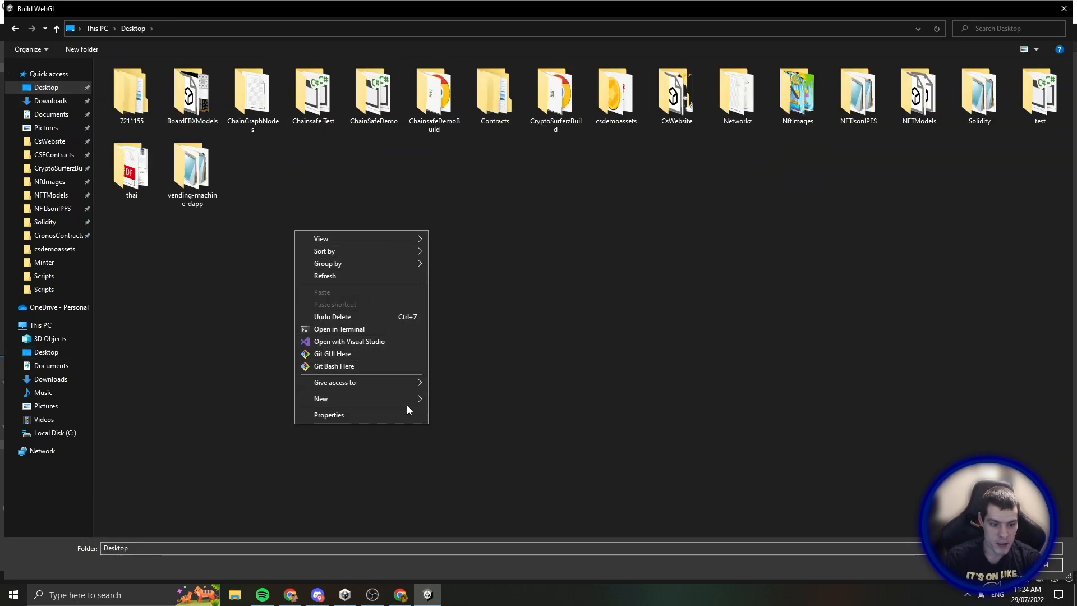
mouse_move(410, 399)
click(453, 401)
text(testbuild)
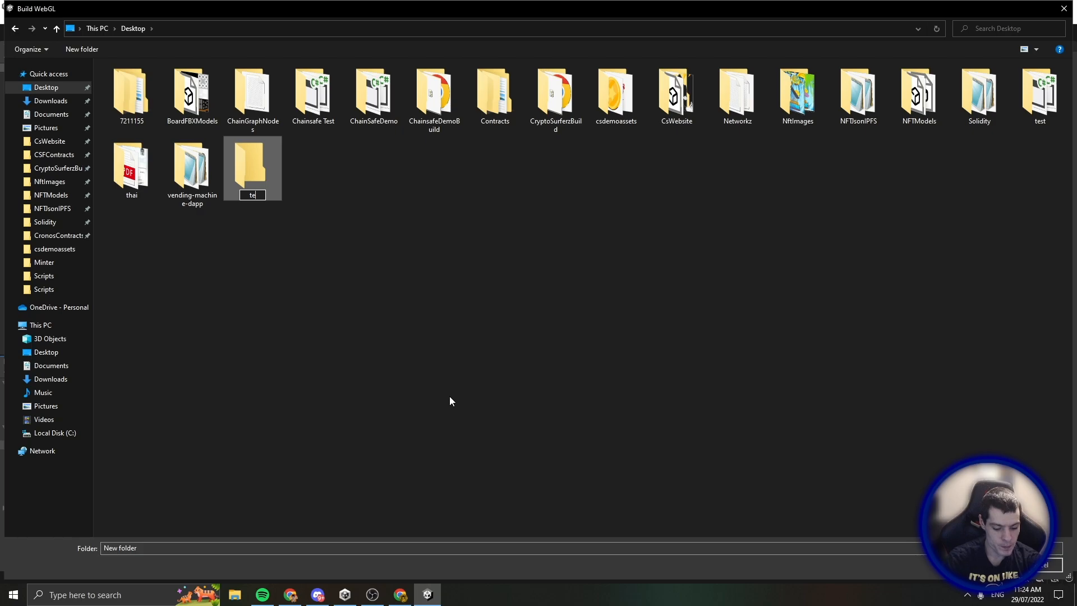
key(Return)
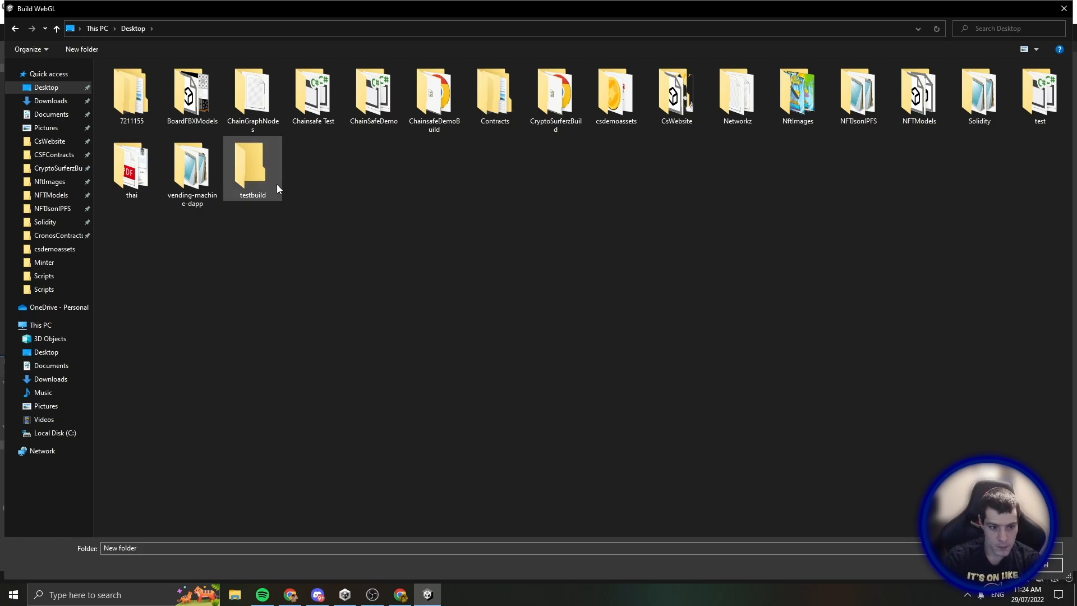
double_click(276, 183)
click(986, 565)
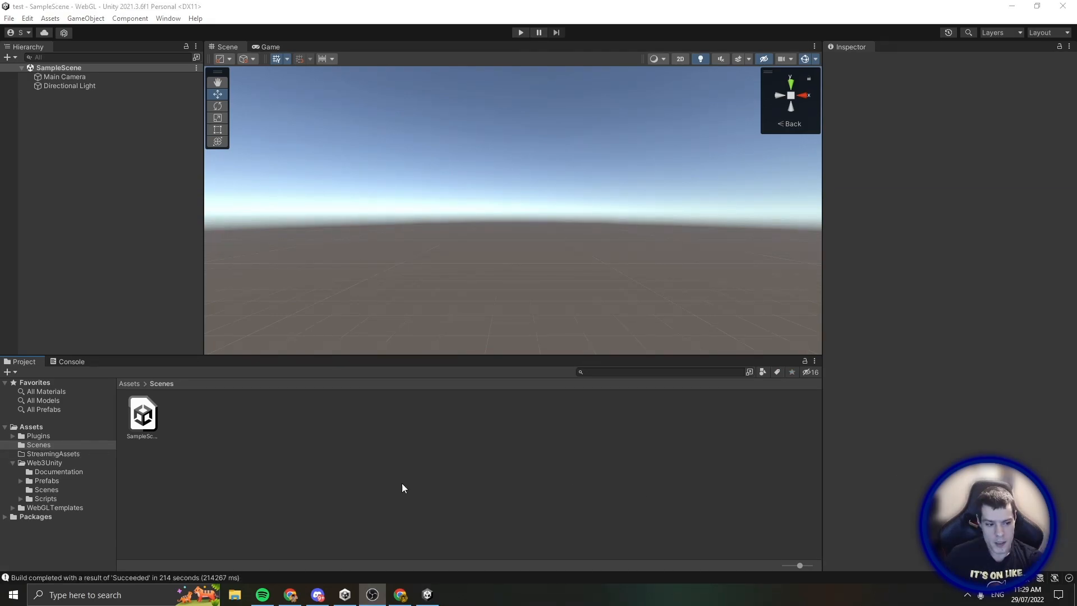
Open WebLogin.cs from Assets/Web3Unity/Scripts/Scenes in VS Code
click(335, 482)
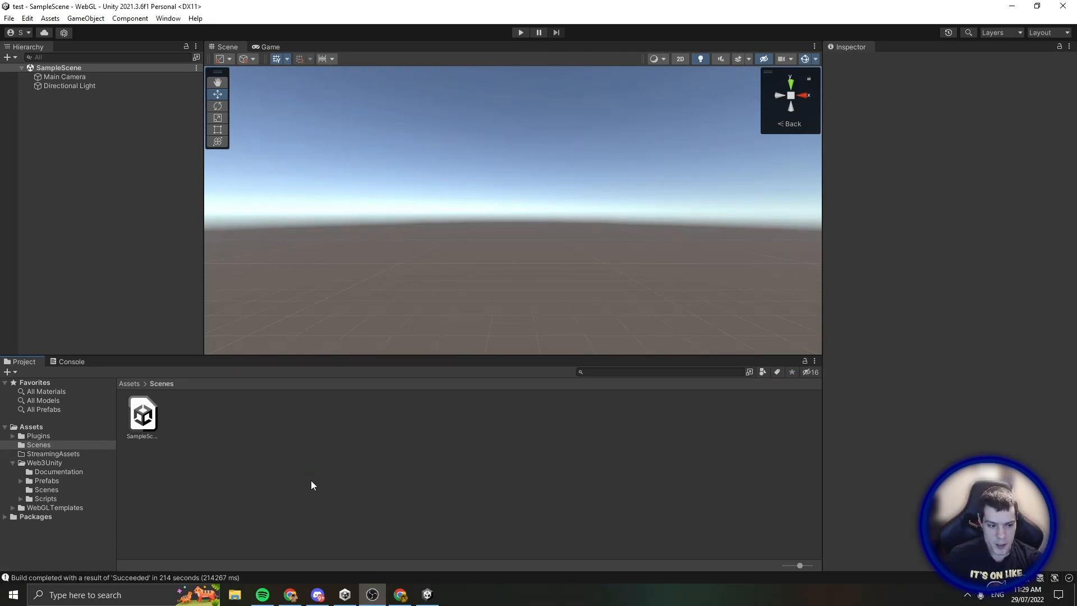
click(47, 499)
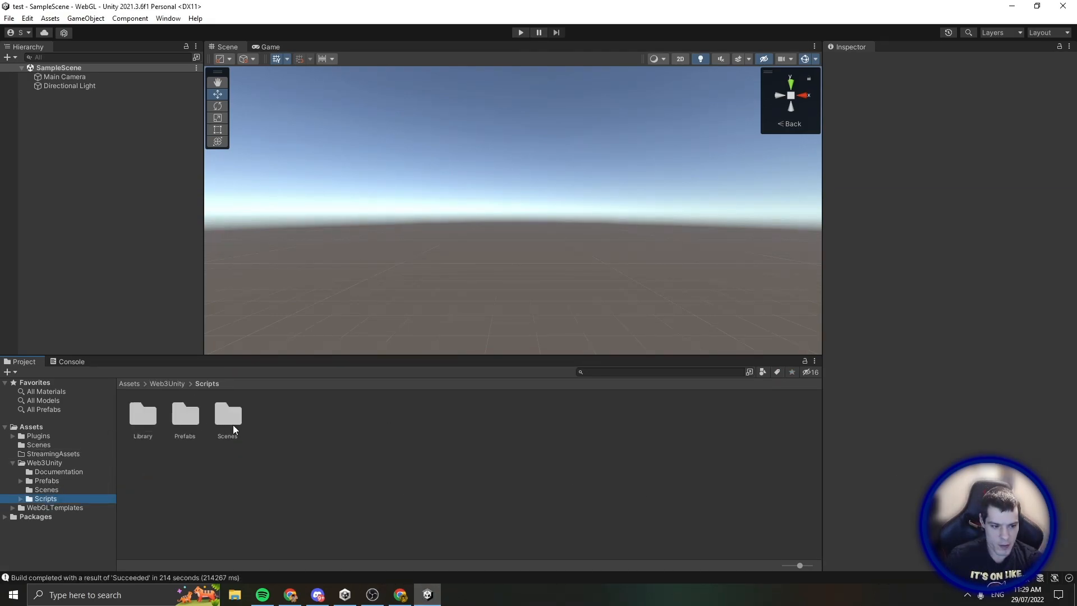
double_click(235, 429)
click(186, 419)
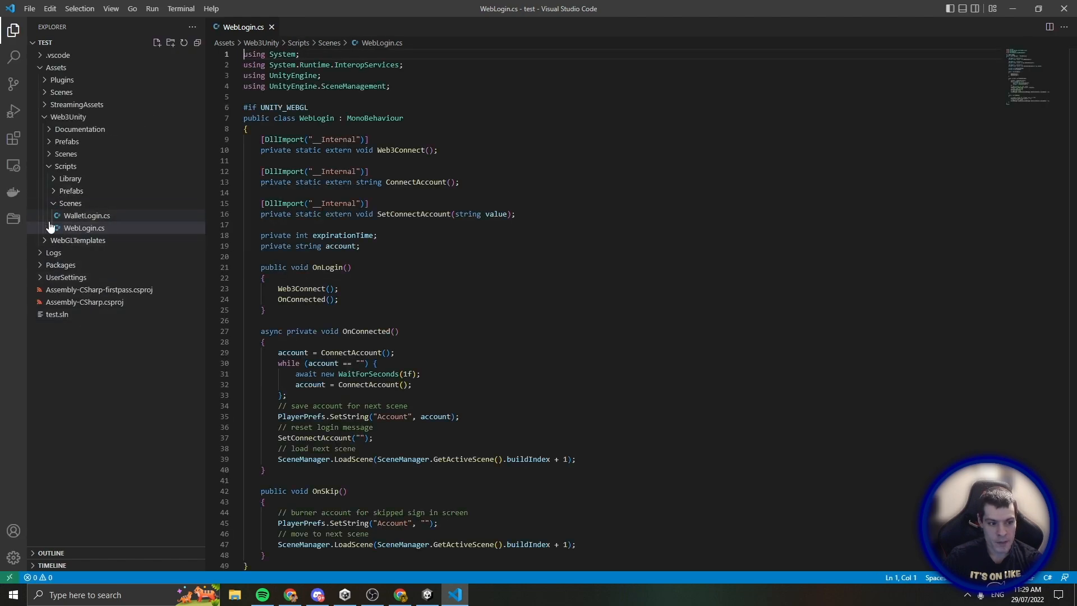
Open WebGLTemplates/Web3GL-2020x/network.js and confirm window.web3ChainId is 4 (Rinkeby)
click(50, 241)
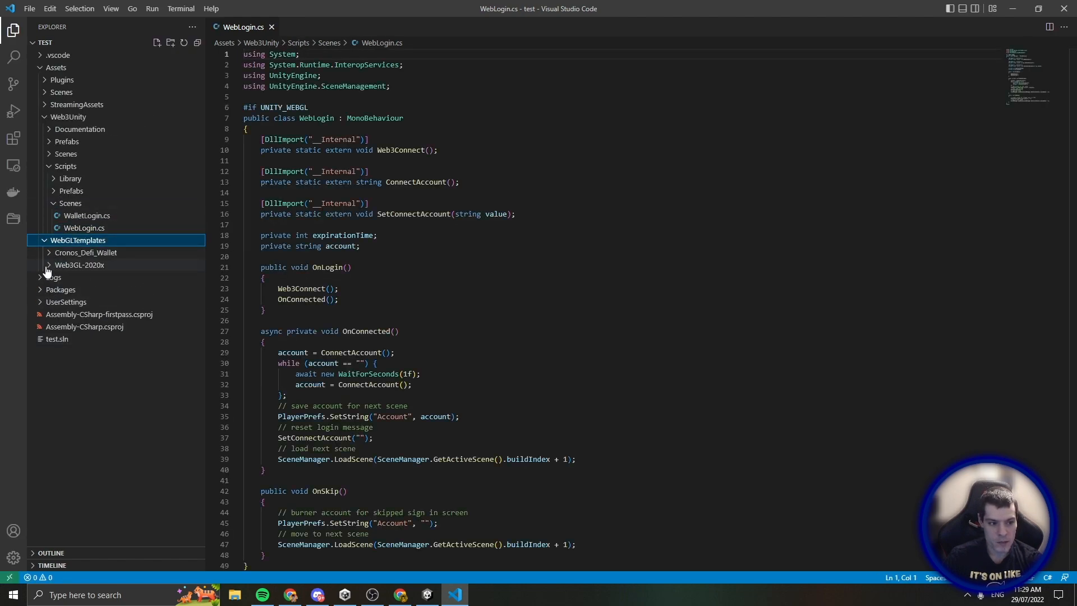
click(48, 266)
click(65, 314)
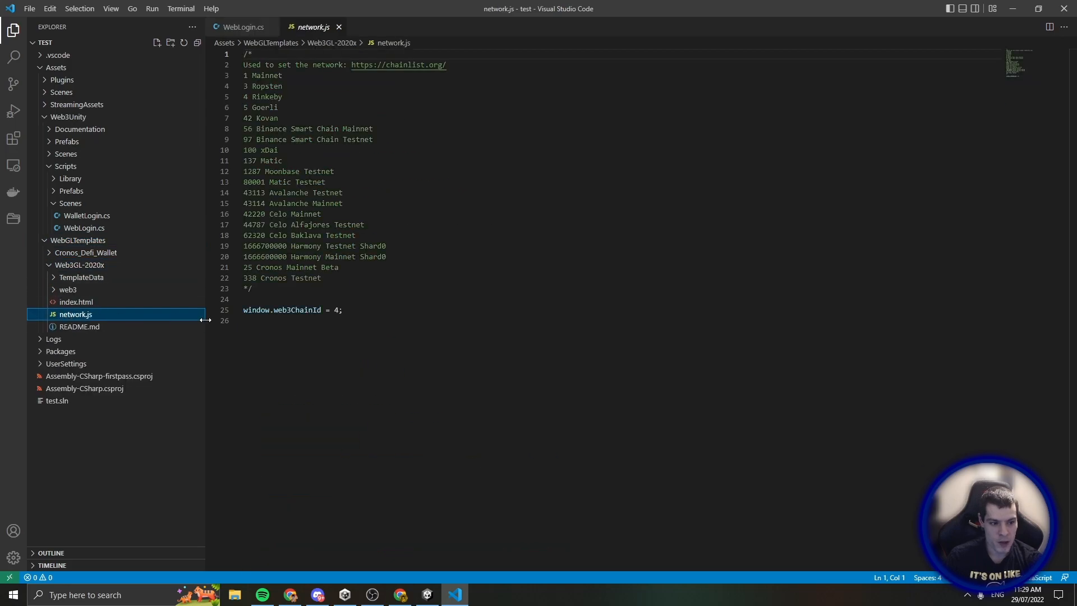
click(339, 310)
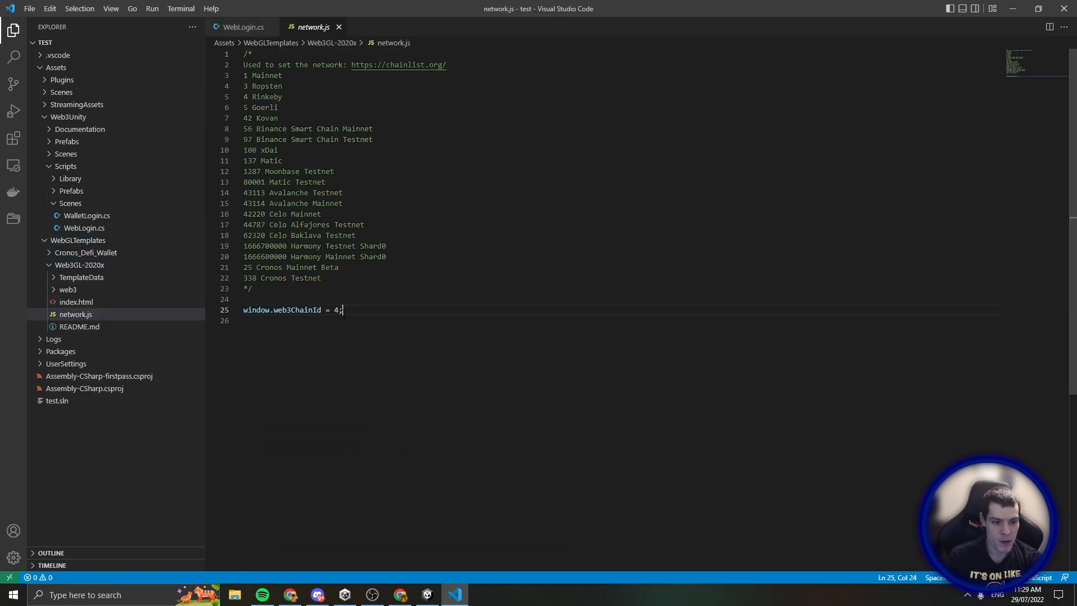
drag(339, 278, 235, 78)
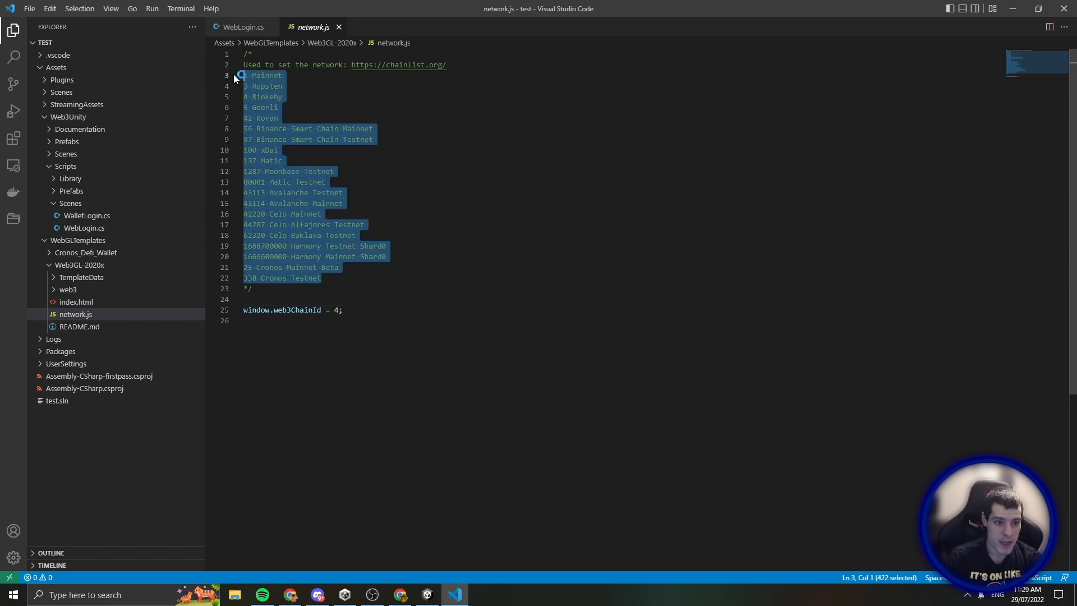
click(294, 75)
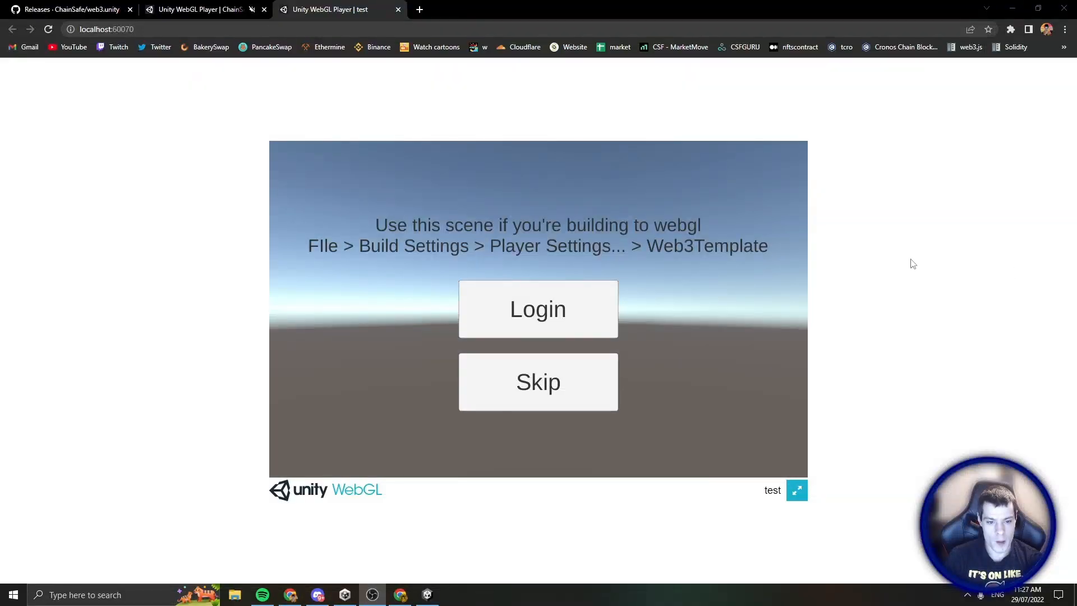
Connect the local test build to MetaMask with Account 1, then go to ChainSafe Demo
click(833, 253)
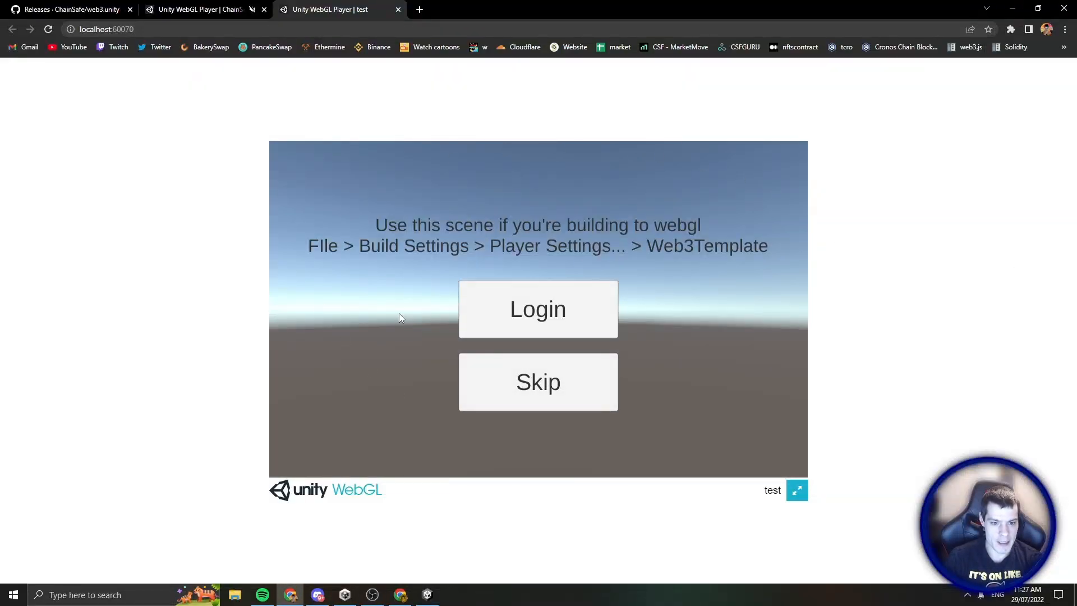
click(551, 323)
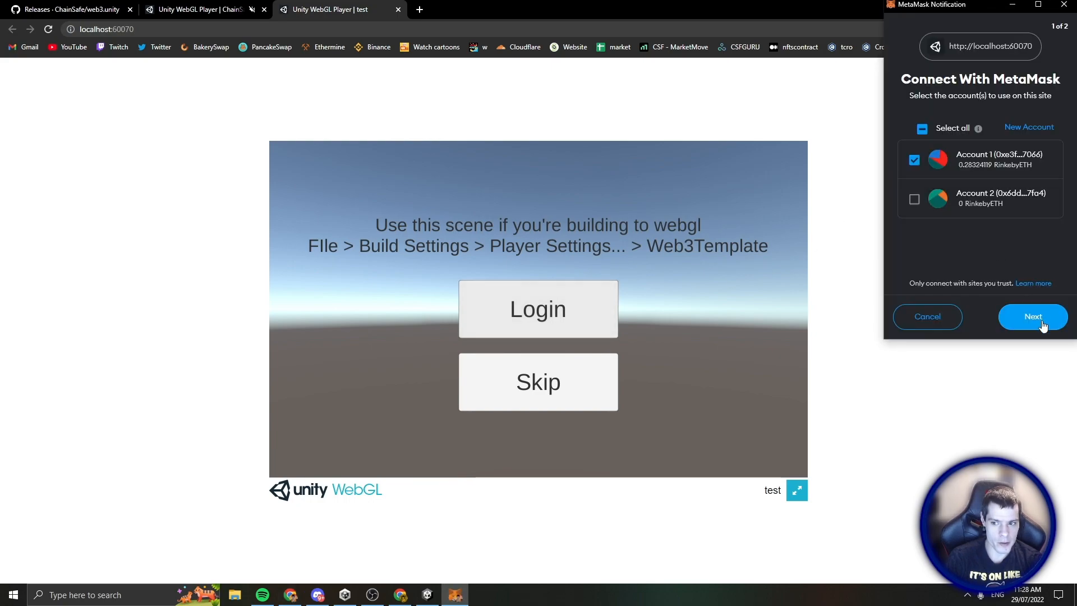
click(1043, 324)
click(1037, 322)
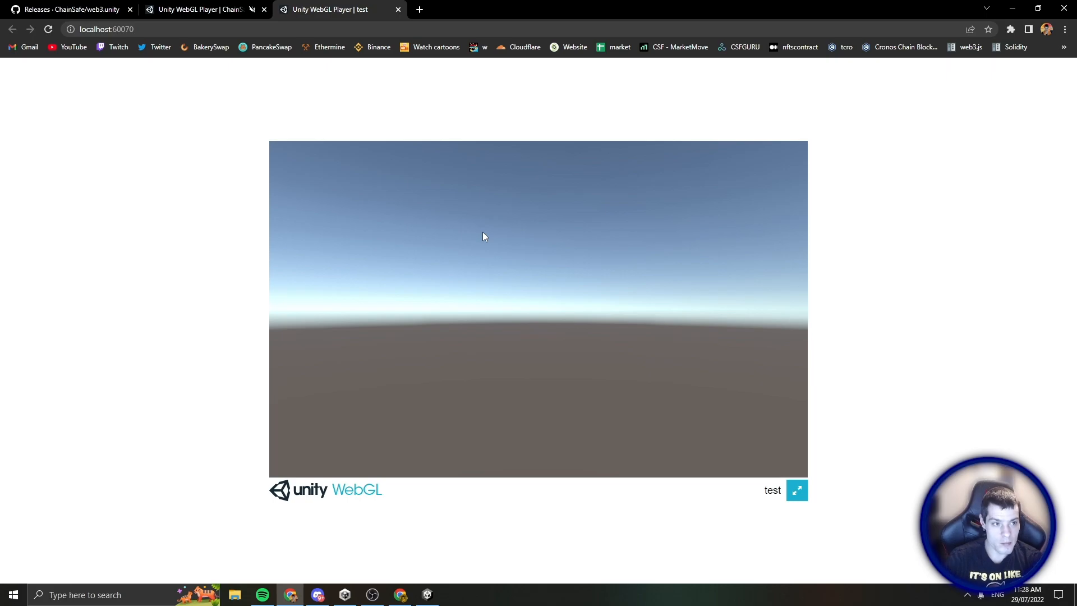
click(203, 9)
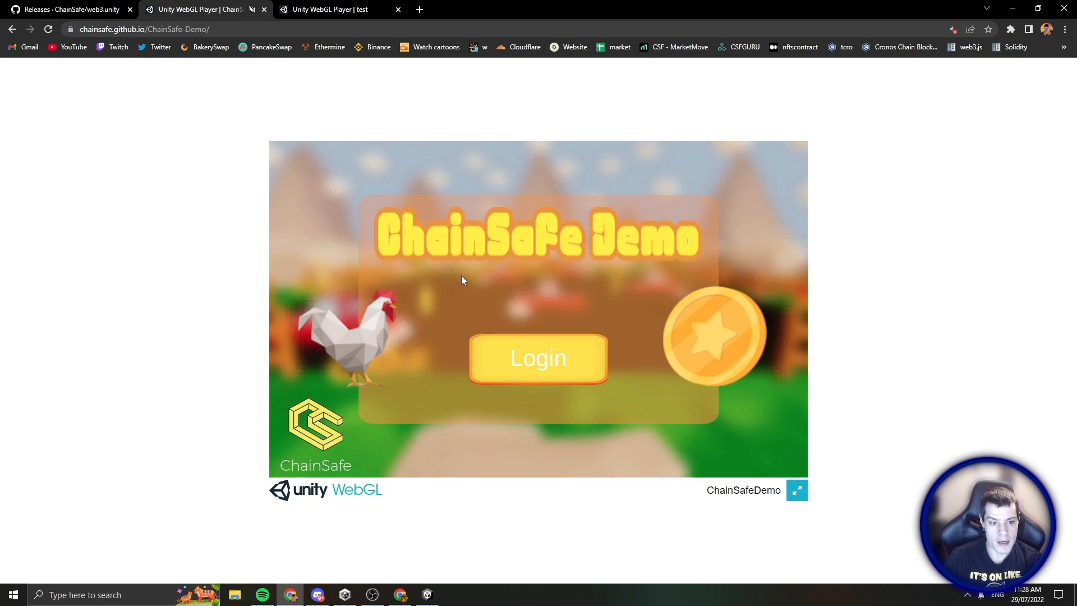
Log in to the ChainSafe Demo with the wallet and dismiss the welcome popup
click(571, 372)
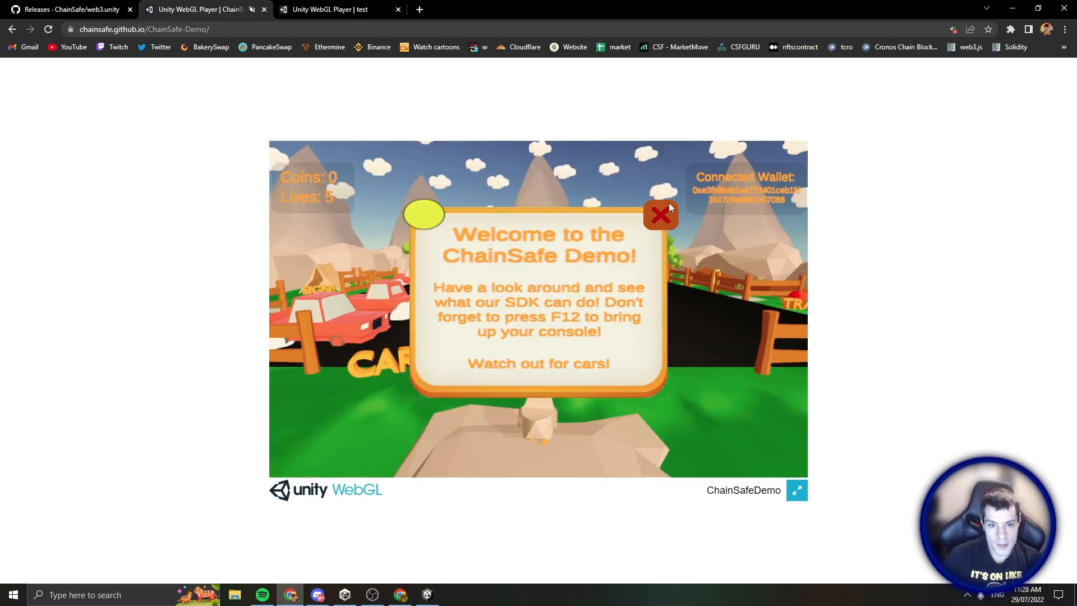
click(664, 217)
Walk the chicken around the starting area and collect a coin on the road
key(s)
key(a)
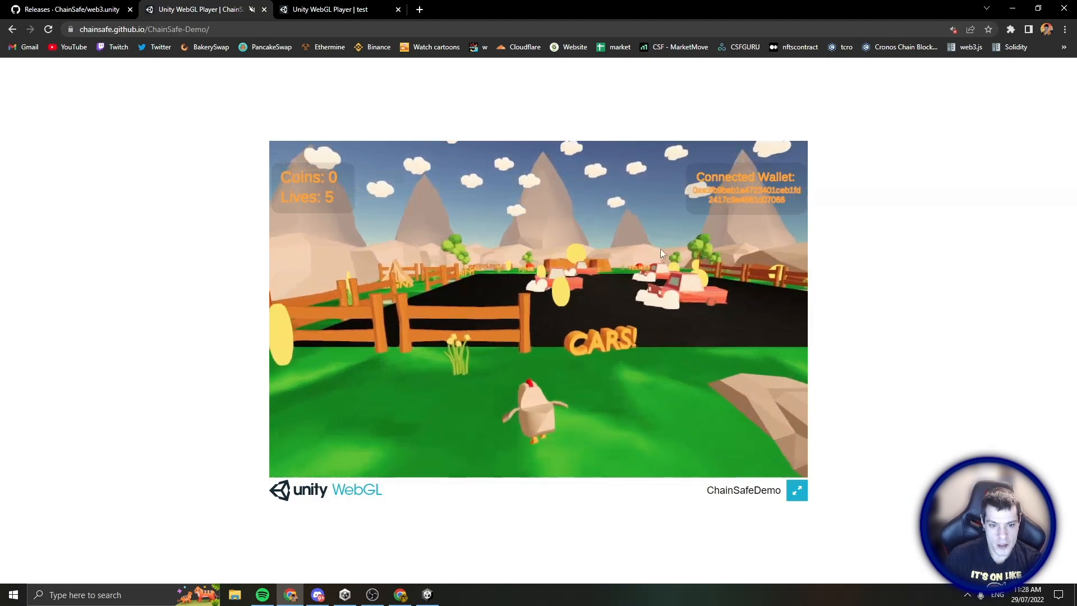
key(w)
key(d)
key(s)
key(w)
key(d)
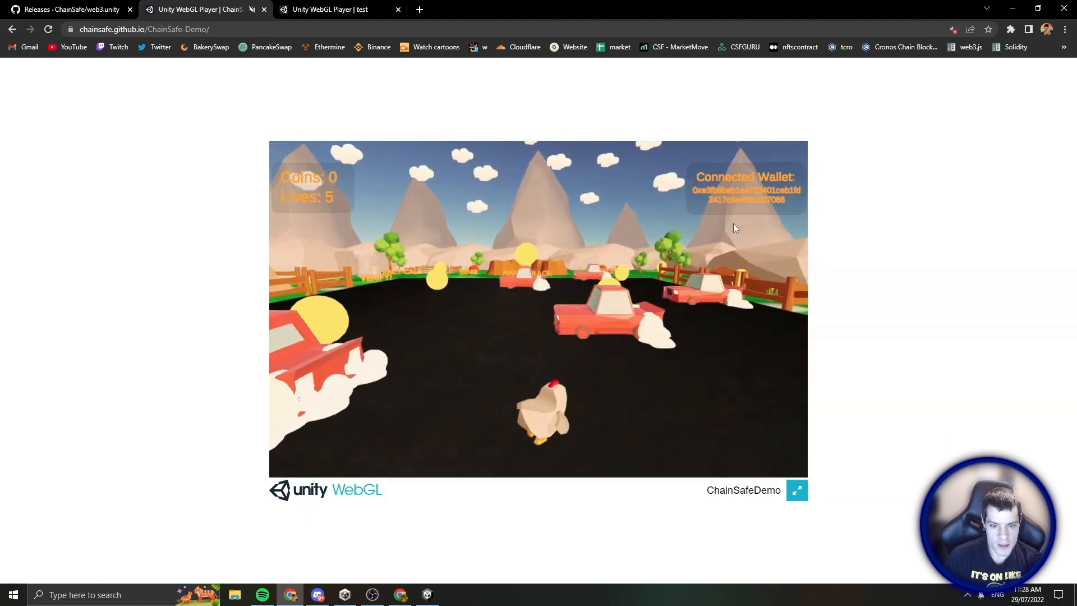
key(a)
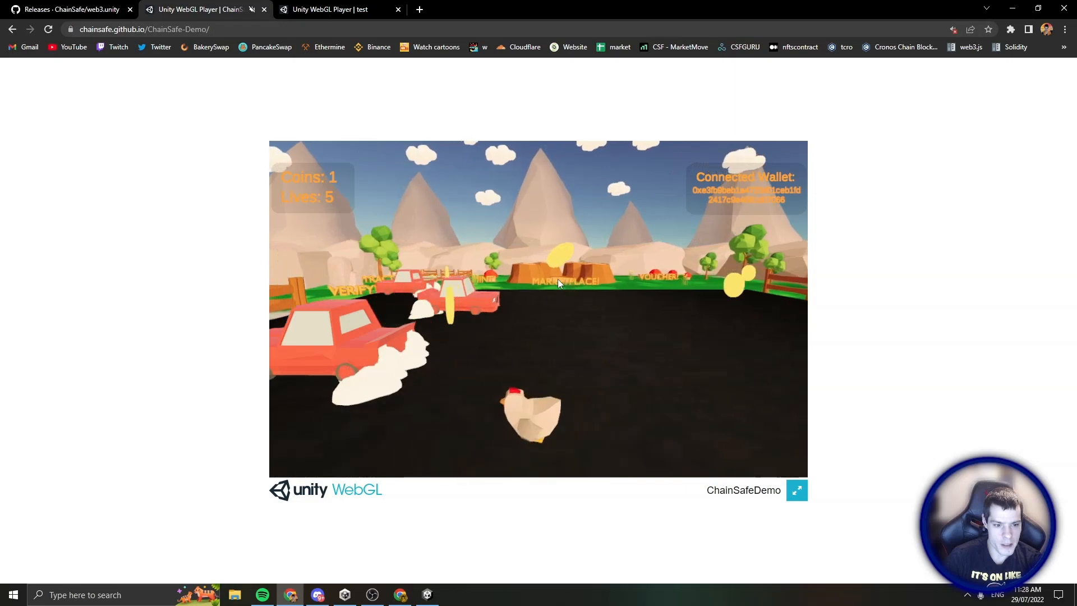
Steer the chicken past the SIGN area into the CONTRACT CALL zone
key(w)
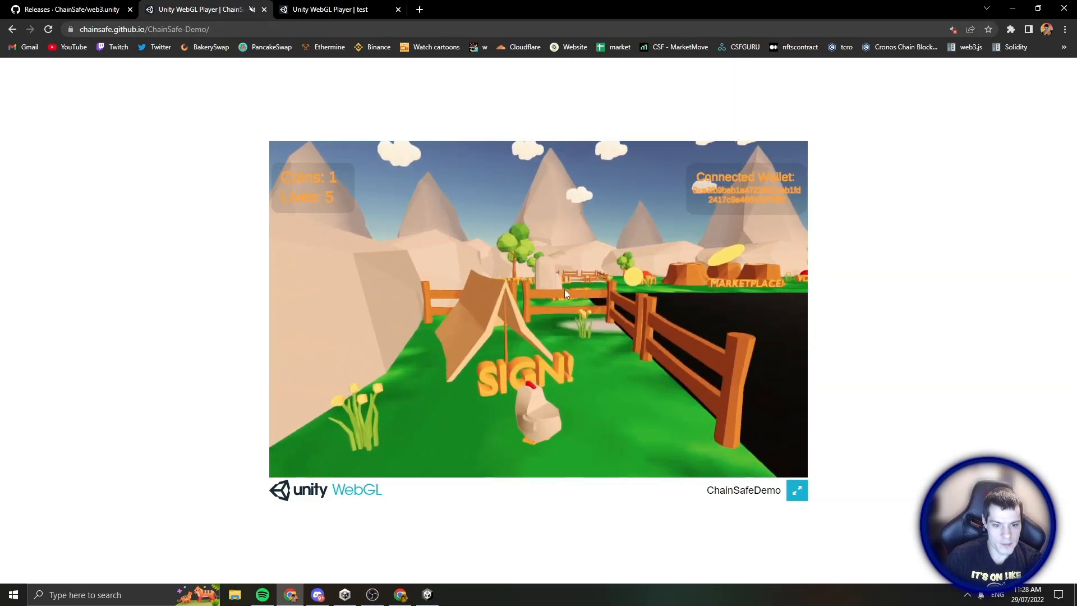
key(d)
key(w)
key(a)
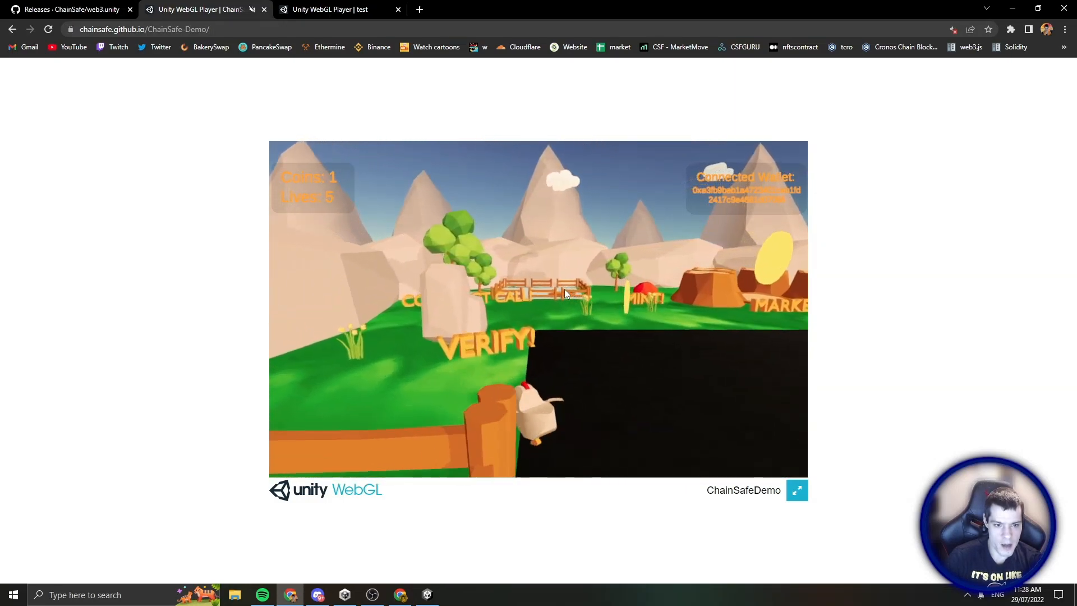
key(w)
With the browser console open beside the game, send INCREASE VARIABLE and confirm it in MetaMask
key(F12)
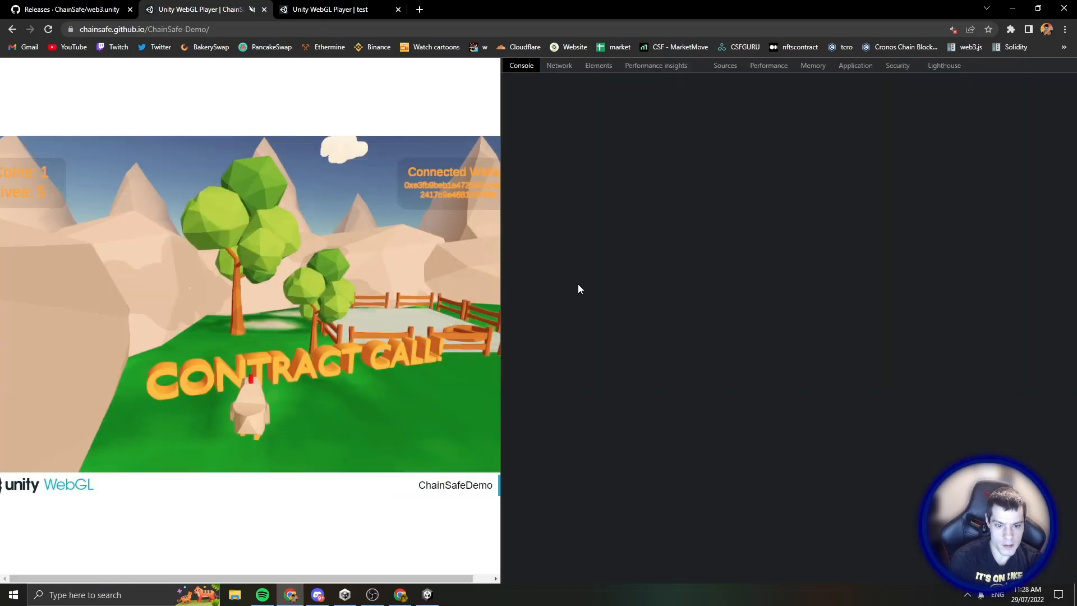
drag(502, 240, 627, 241)
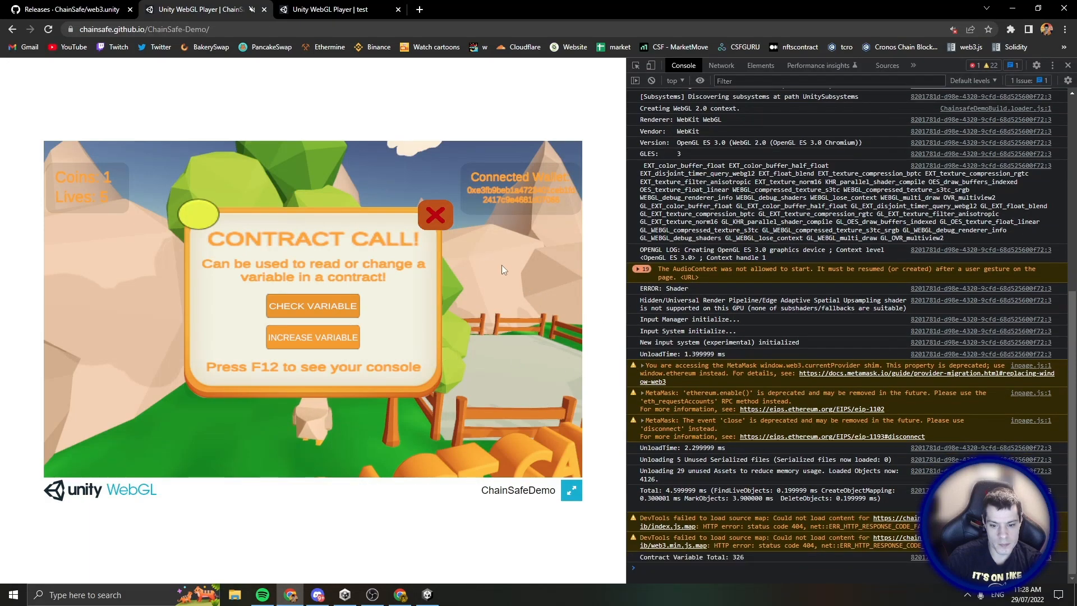
click(334, 339)
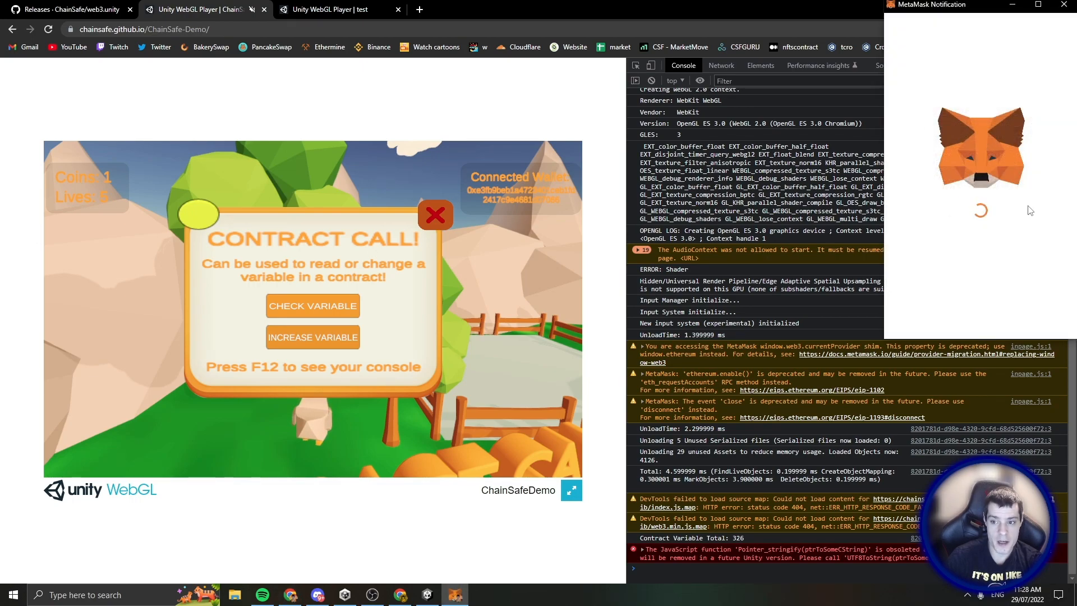
scroll(1015, 258, down, 3)
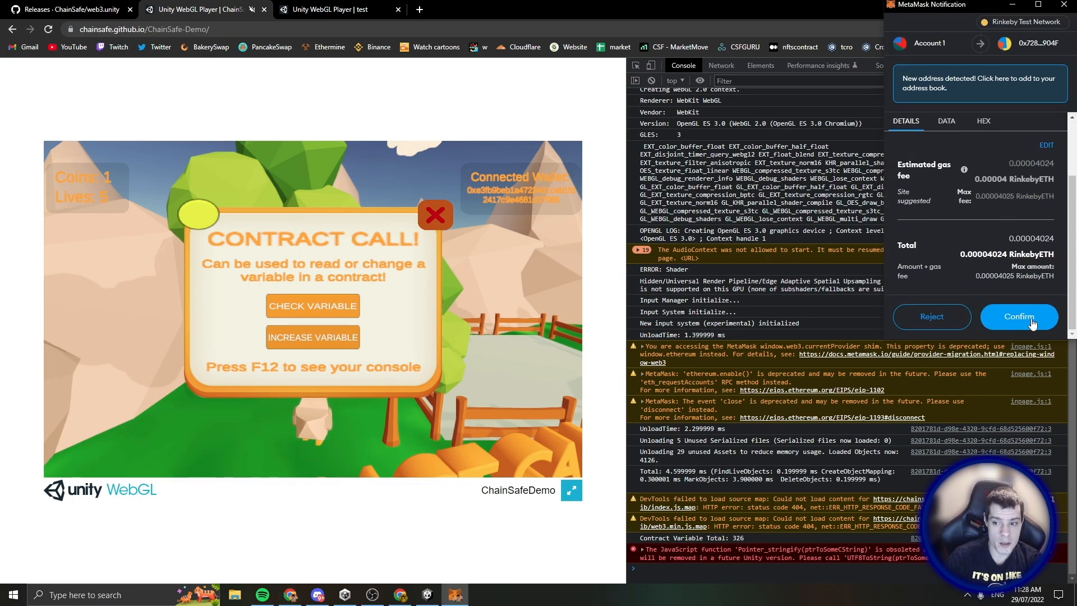
click(1029, 316)
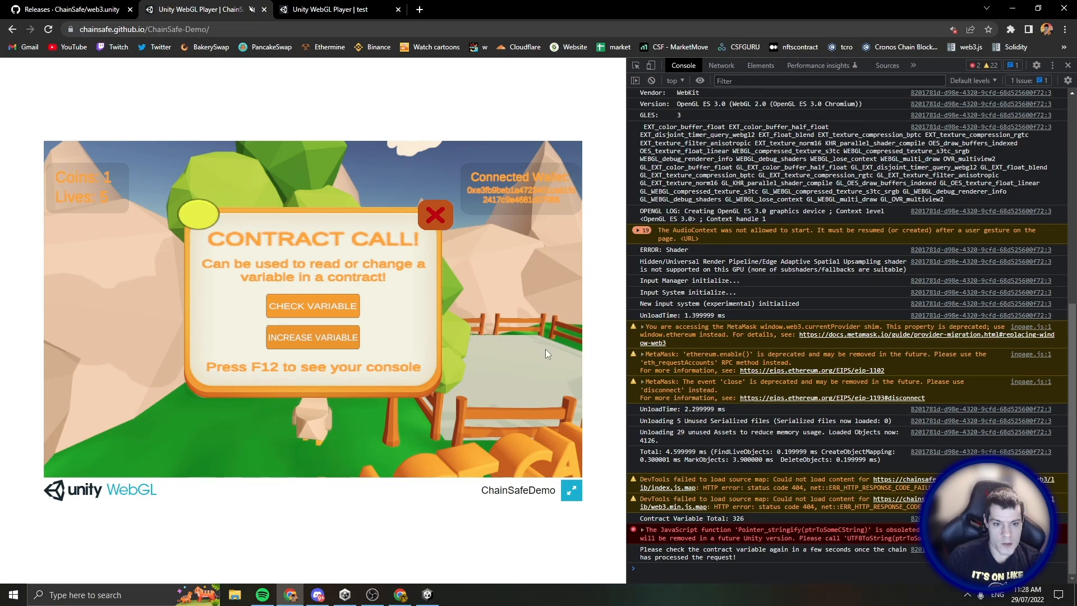
Check the contract variable until the console reports 327, then close the Contract Call dialog
click(321, 315)
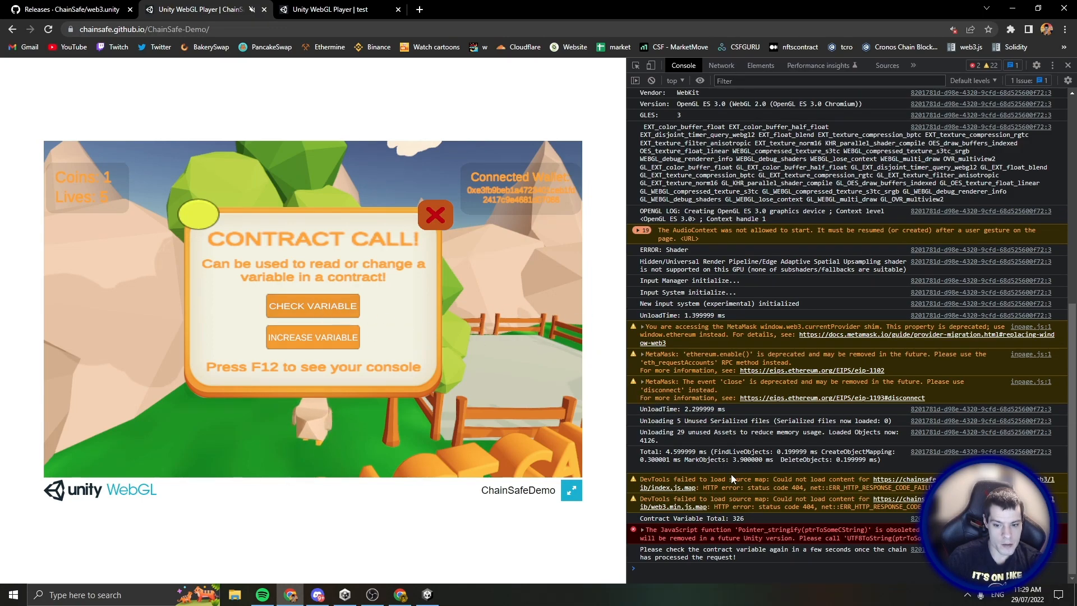
click(325, 311)
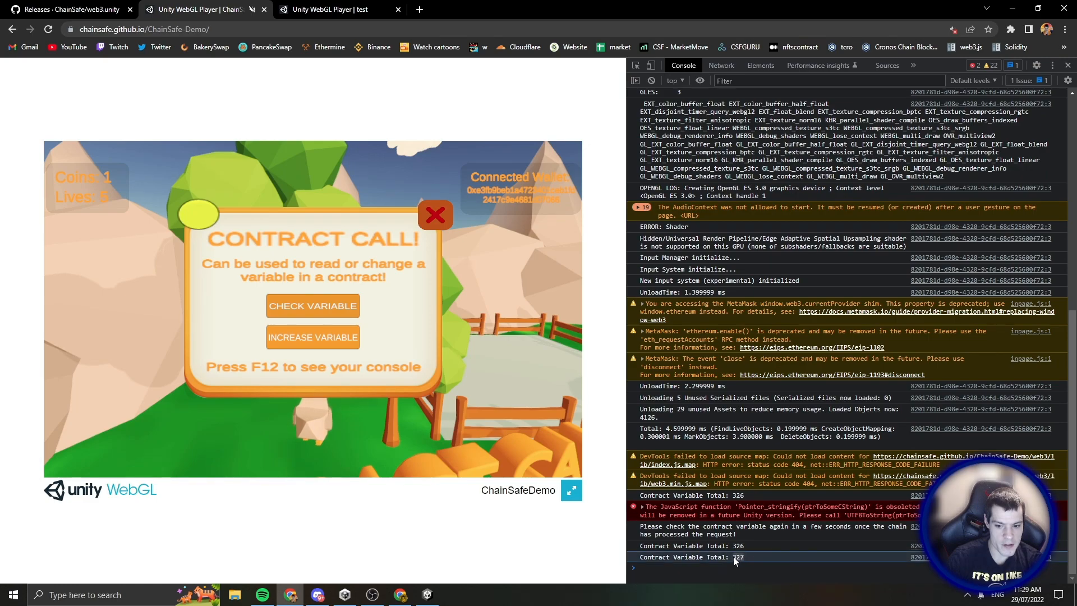
click(433, 224)
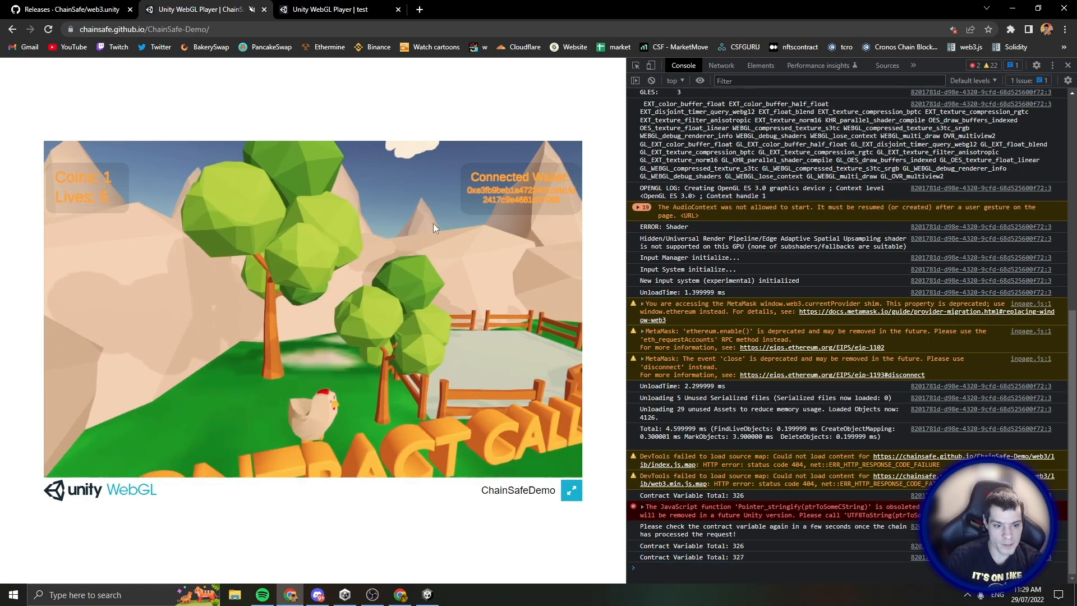